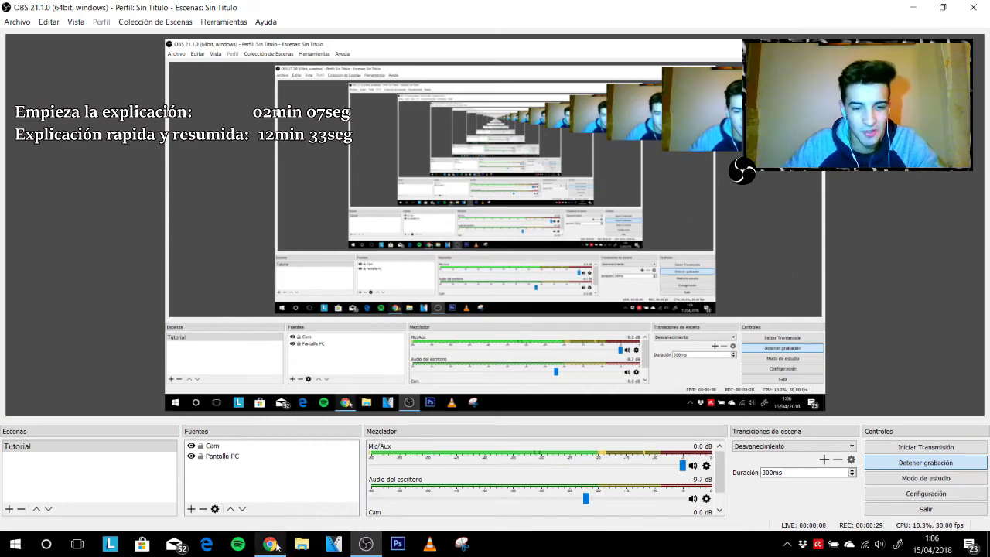
# Switch to Chrome and look through the YouTube video page on webcam, capture card and audio in OBS, including its comments
pyautogui.click(269, 543)
pyautogui.scroll(20, 211, 283)
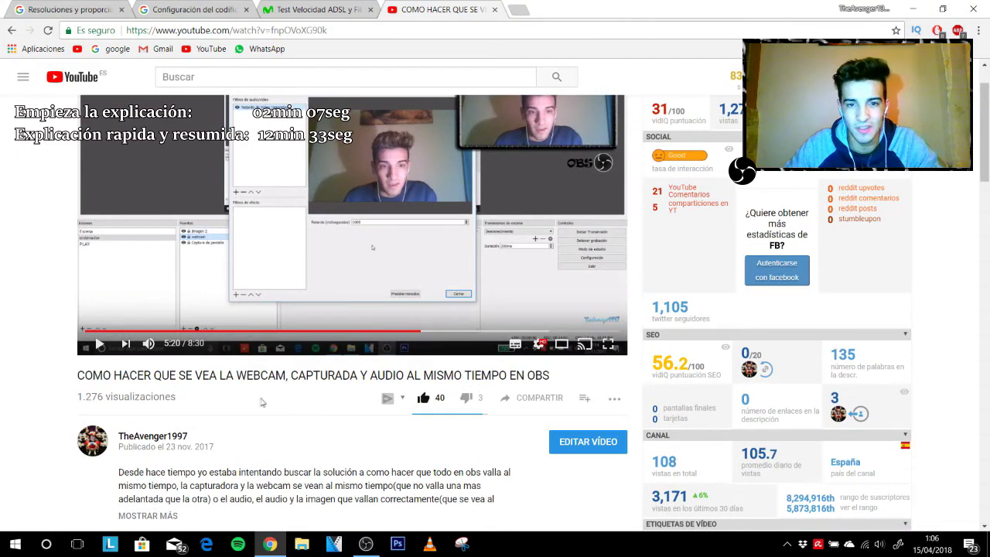
pyautogui.scroll(-1, 256, 401)
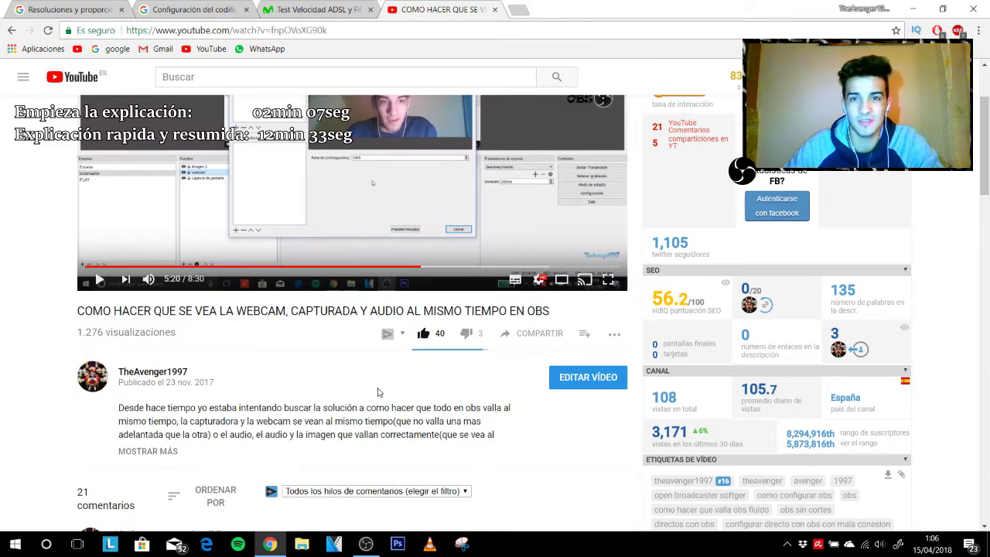
pyautogui.scroll(-4, 372, 395)
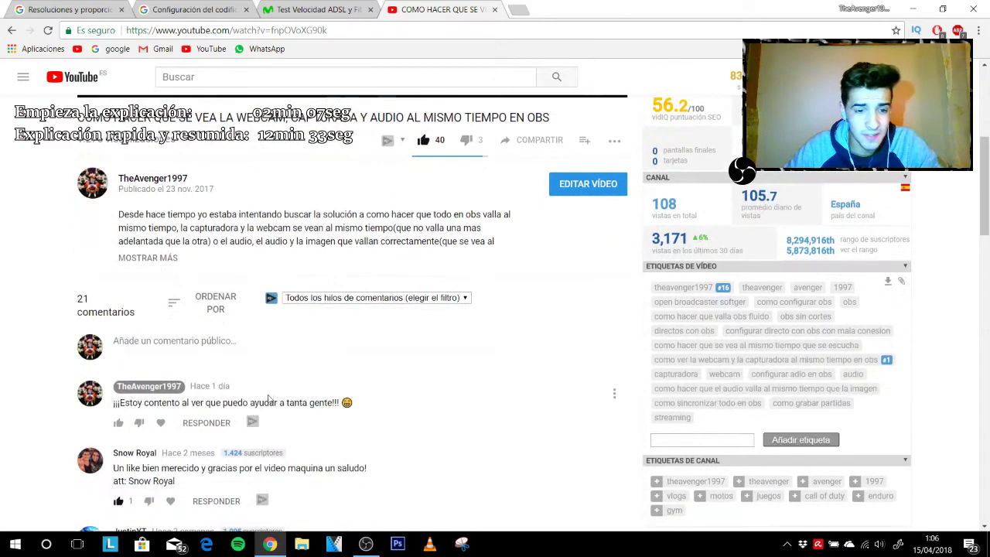
pyautogui.scroll(-3, 215, 393)
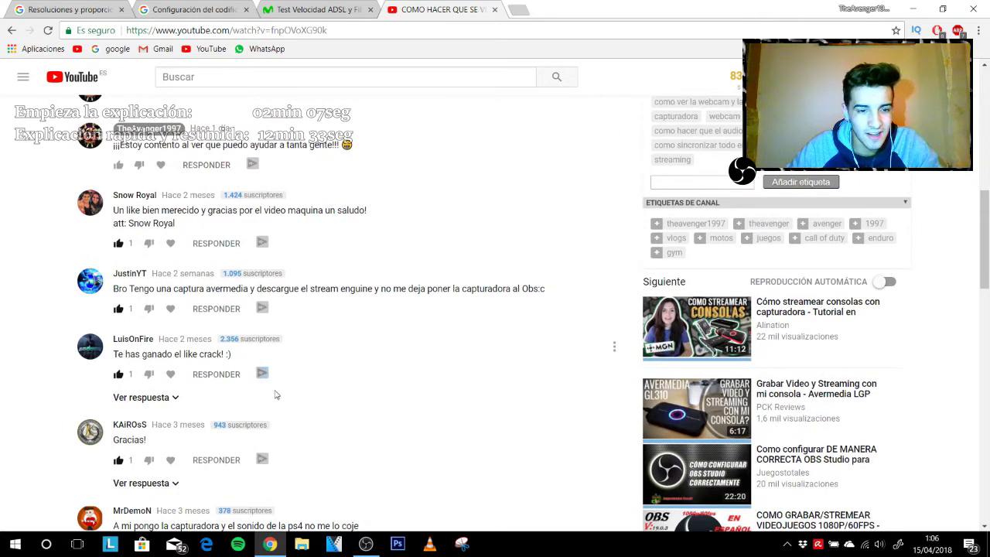
pyautogui.scroll(-1, 261, 372)
pyautogui.scroll(-8, 176, 424)
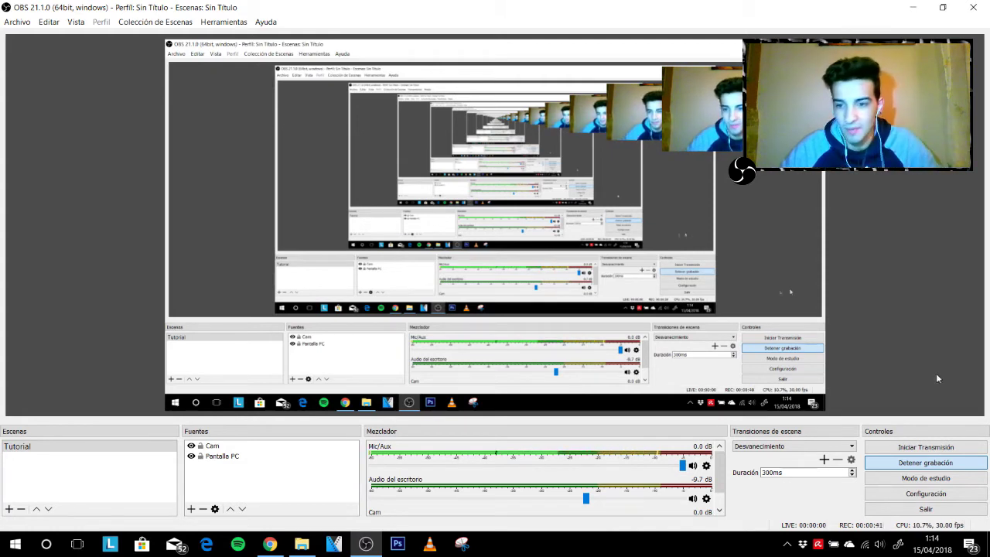
# Open the OBS settings, look through the Emisión, Salida and Vídeo sections, and check the language and theme options under General
pyautogui.click(928, 494)
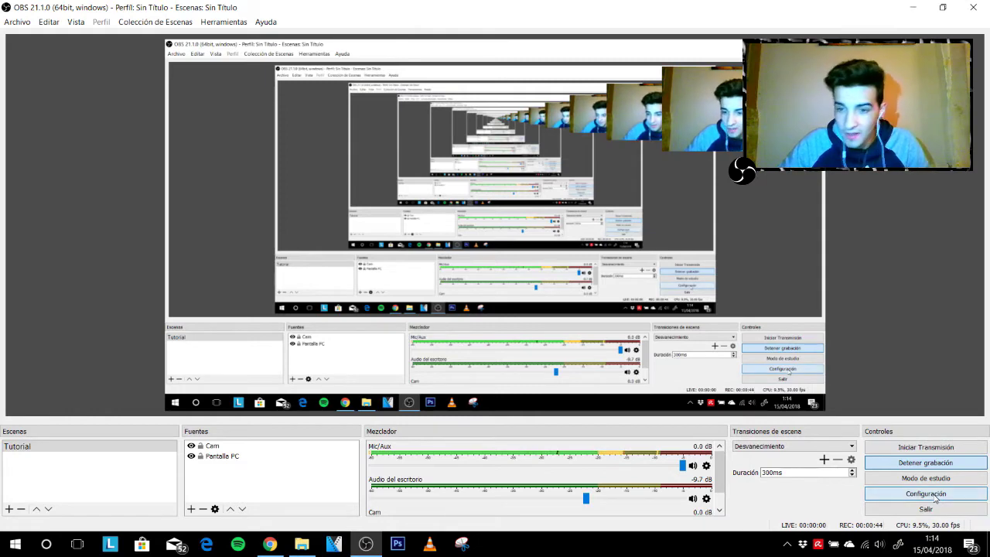
pyautogui.moveTo(478, 78); pyautogui.dragTo(431, 55)
pyautogui.click(244, 109)
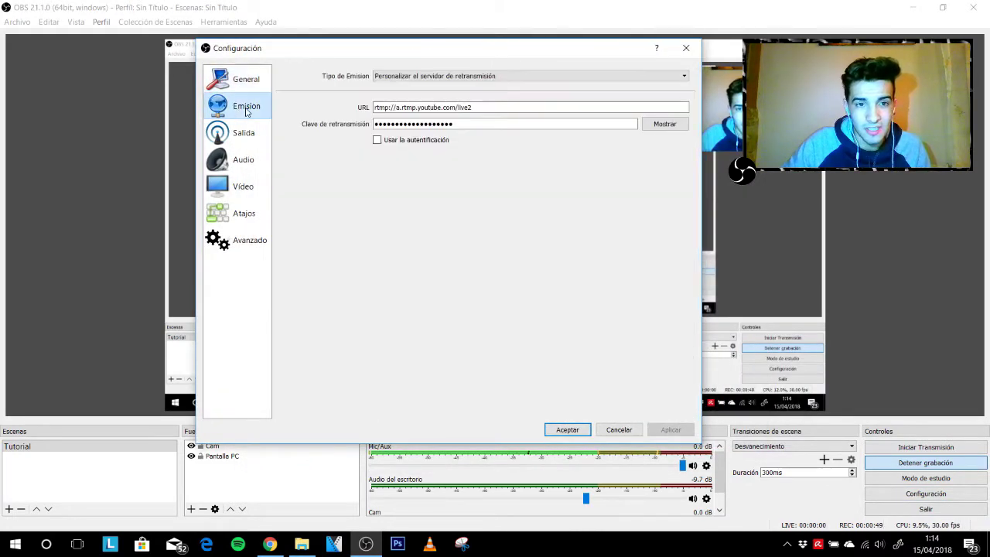
pyautogui.click(244, 133)
pyautogui.click(243, 186)
pyautogui.click(244, 80)
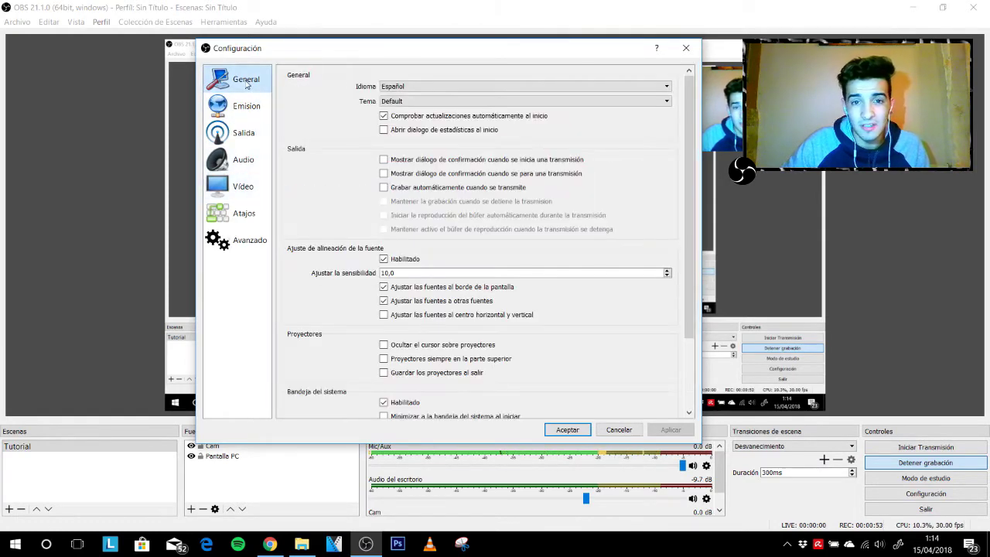
pyautogui.click(416, 87)
pyautogui.click(415, 87)
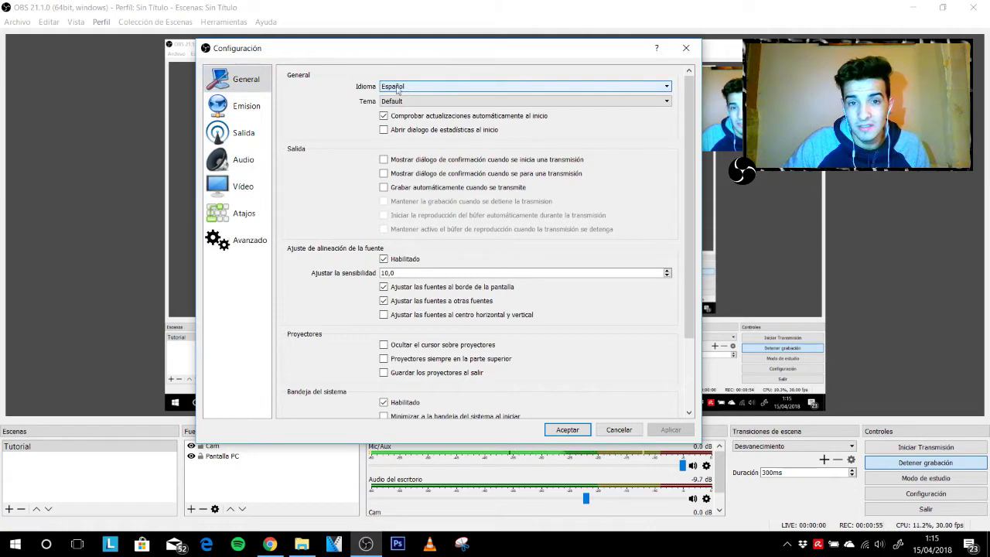
pyautogui.click(402, 101)
pyautogui.click(402, 101)
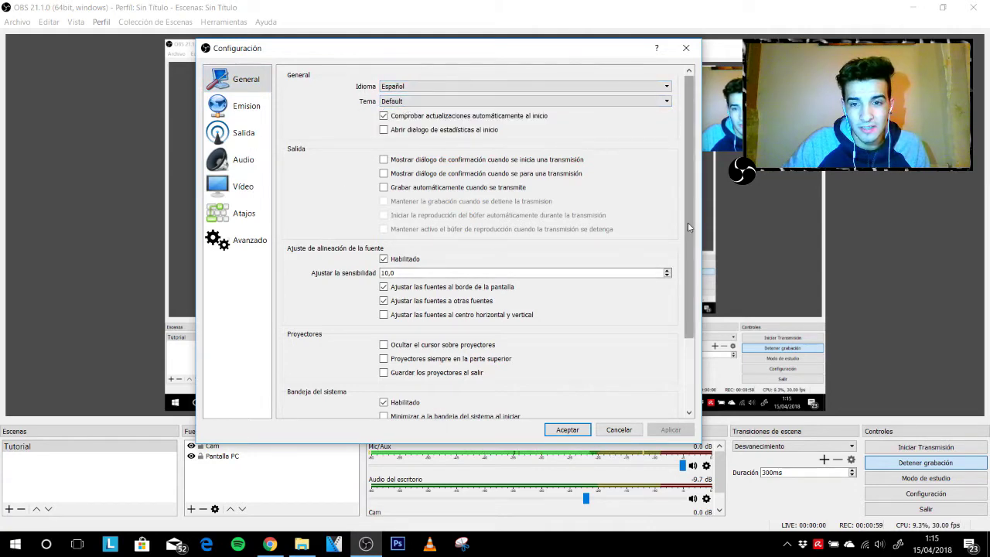
pyautogui.scroll(-3, 647, 250)
pyautogui.scroll(3, 306, 173)
# Set the stream type in the Emisión settings to Personalizar el servidor de retransmisión
pyautogui.click(241, 106)
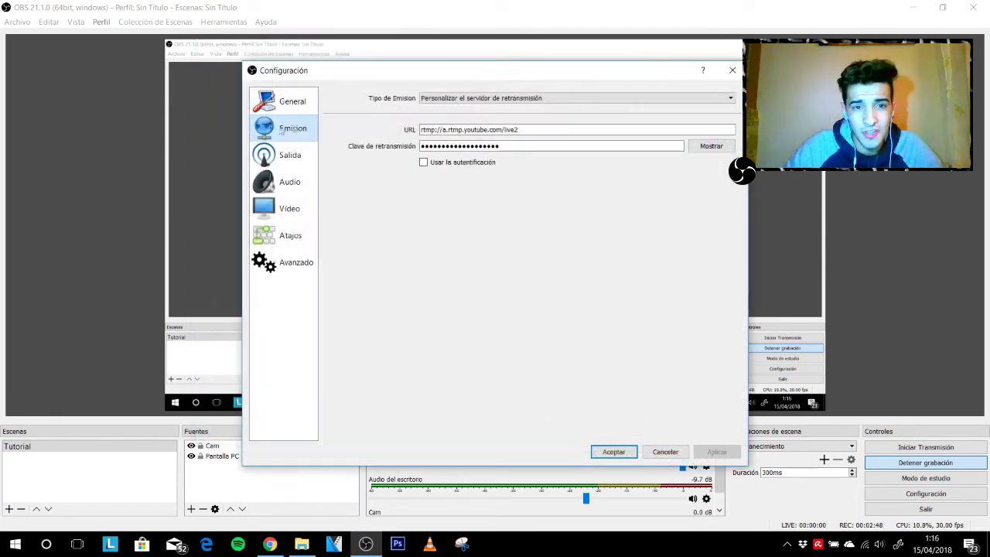
pyautogui.click(476, 99)
pyautogui.click(475, 113)
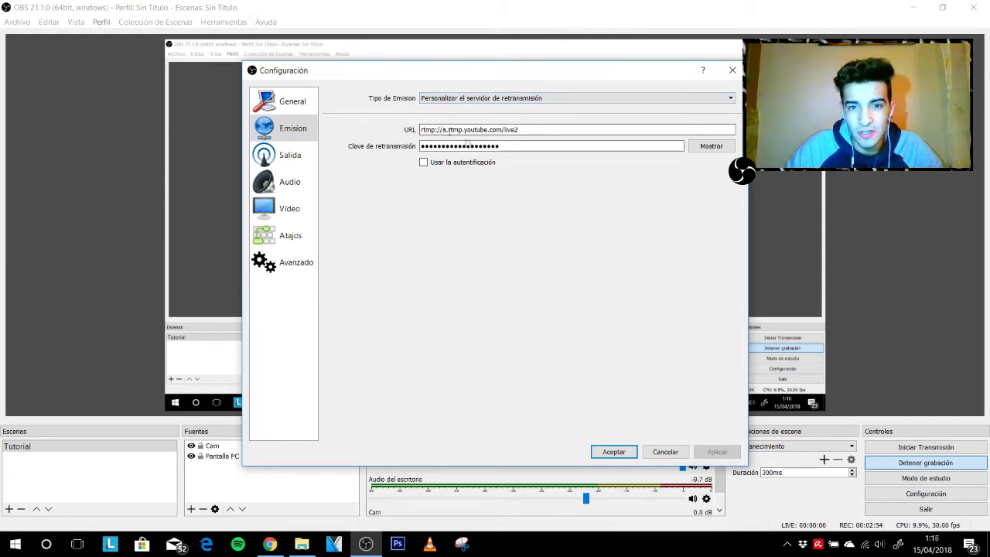
# Switch to Chrome and open the encoder configuration on the Creator Studio live streaming dashboard in YouTube
pyautogui.click(270, 544)
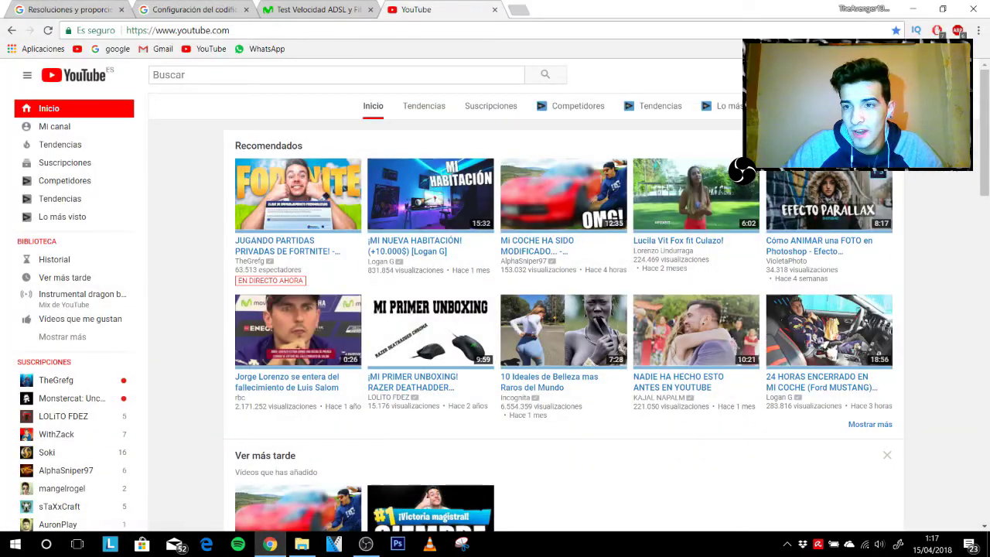
pyautogui.click(959, 75)
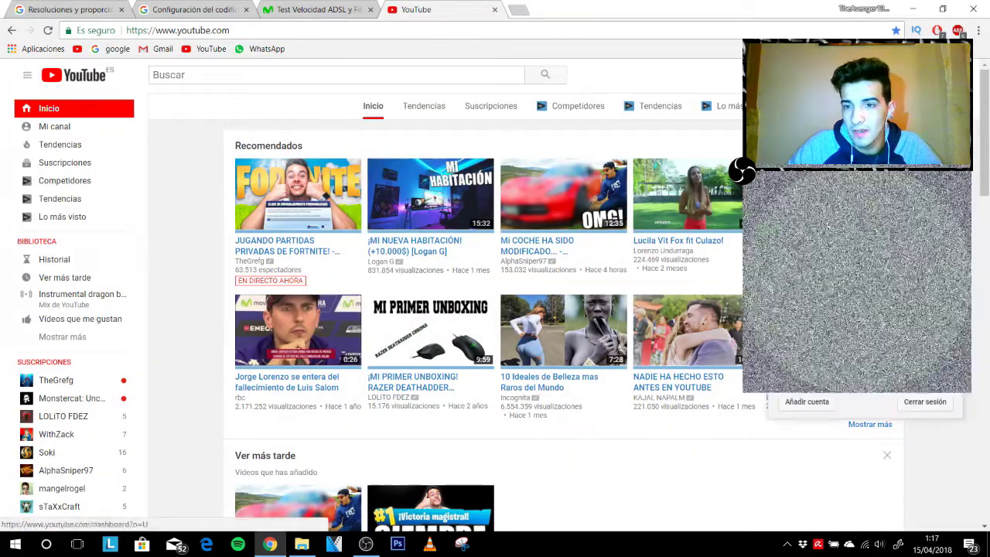
pyautogui.click(843, 147)
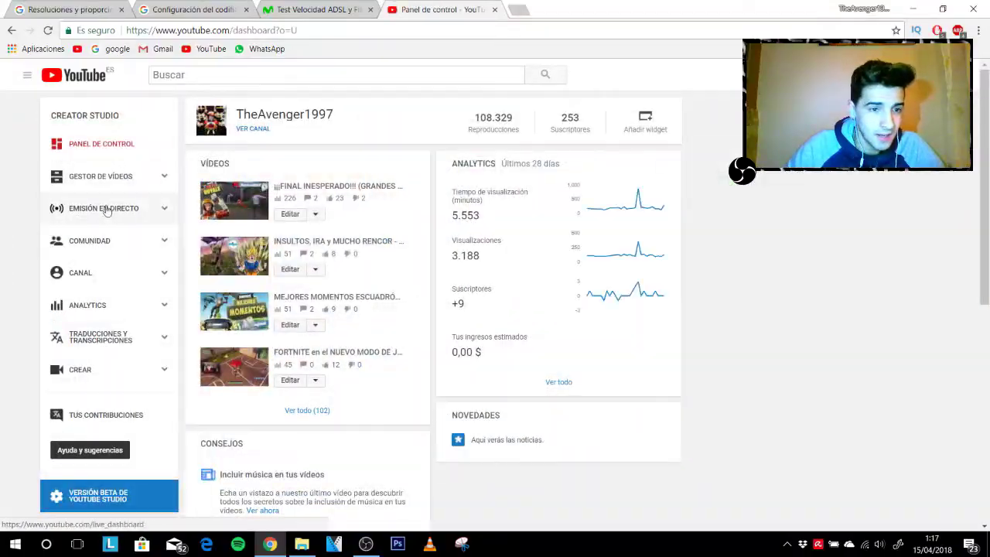
pyautogui.click(95, 307)
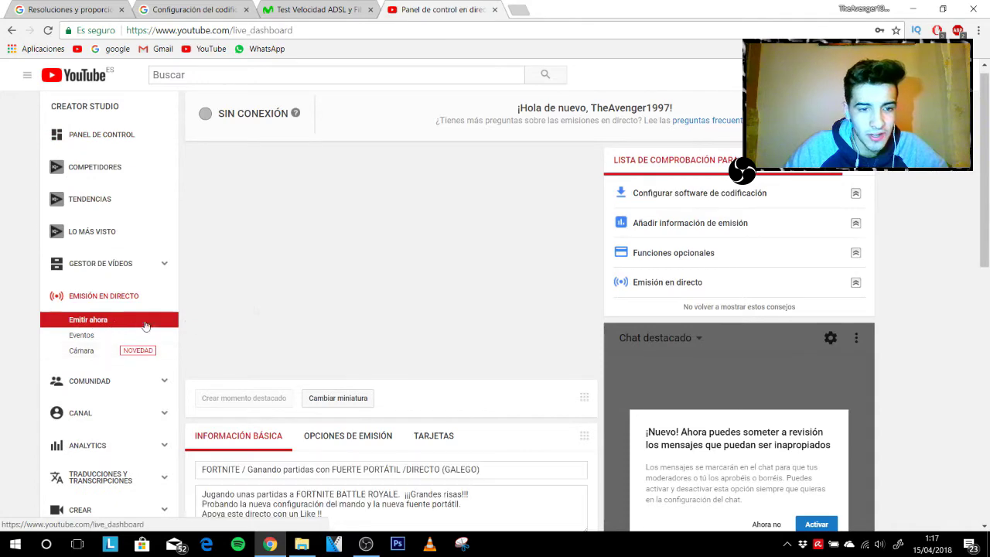
pyautogui.scroll(-5, 466, 328)
pyautogui.scroll(-3, 456, 340)
pyautogui.scroll(1, 353, 342)
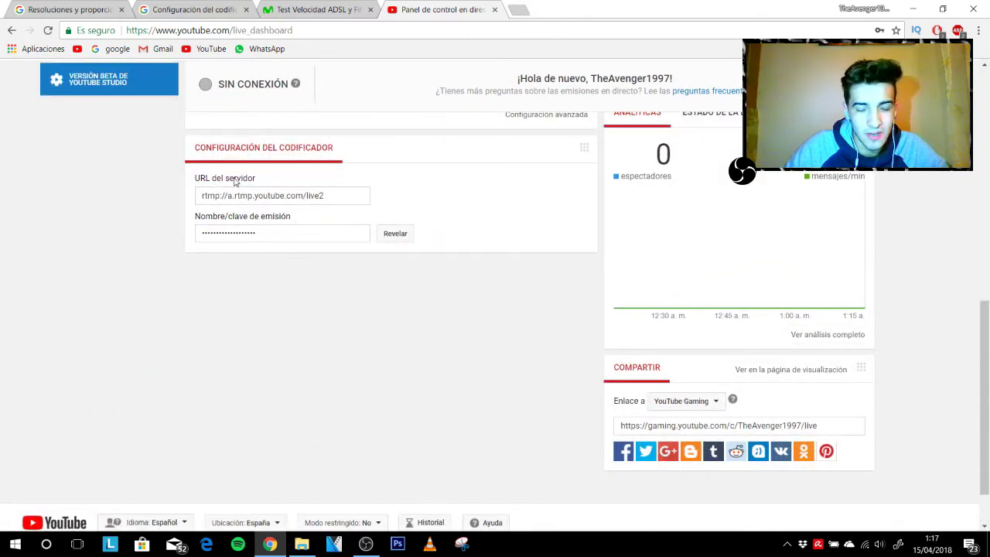
# Select the server URL in YouTube's encoder configuration and compare it with the Emisión settings in OBS
pyautogui.click(199, 195)
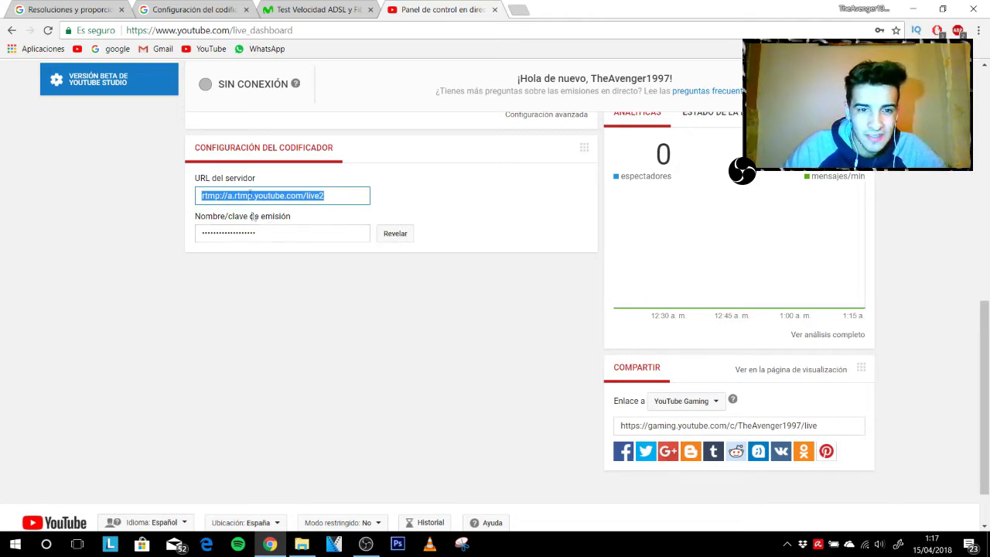
pyautogui.click(365, 544)
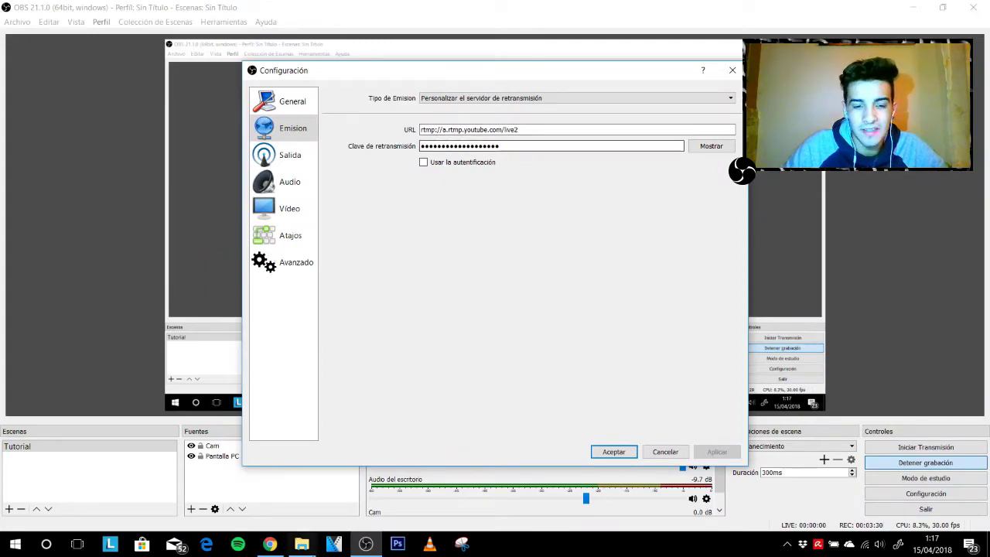
pyautogui.click(276, 549)
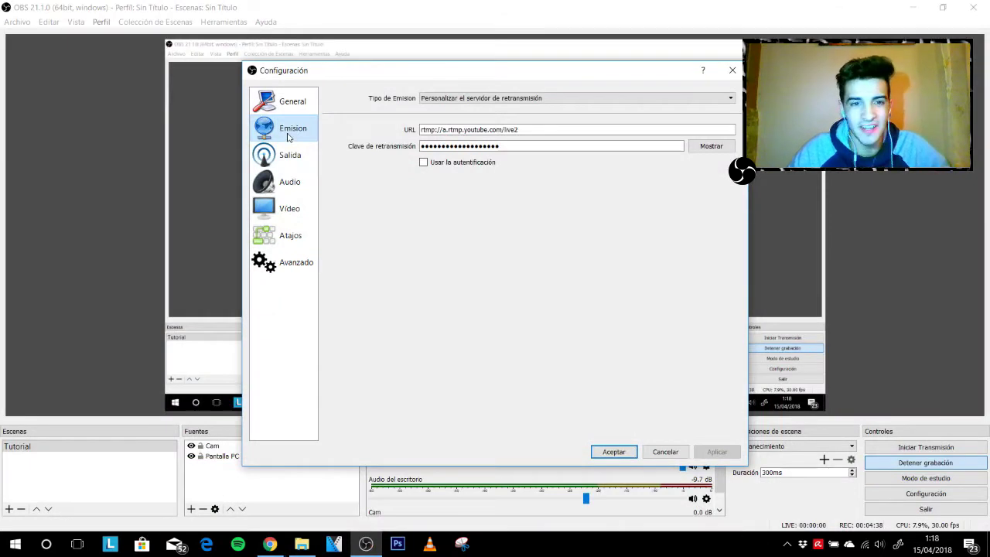
# Open the Salida settings and select the video bitrate value for live streaming
pyautogui.click(291, 150)
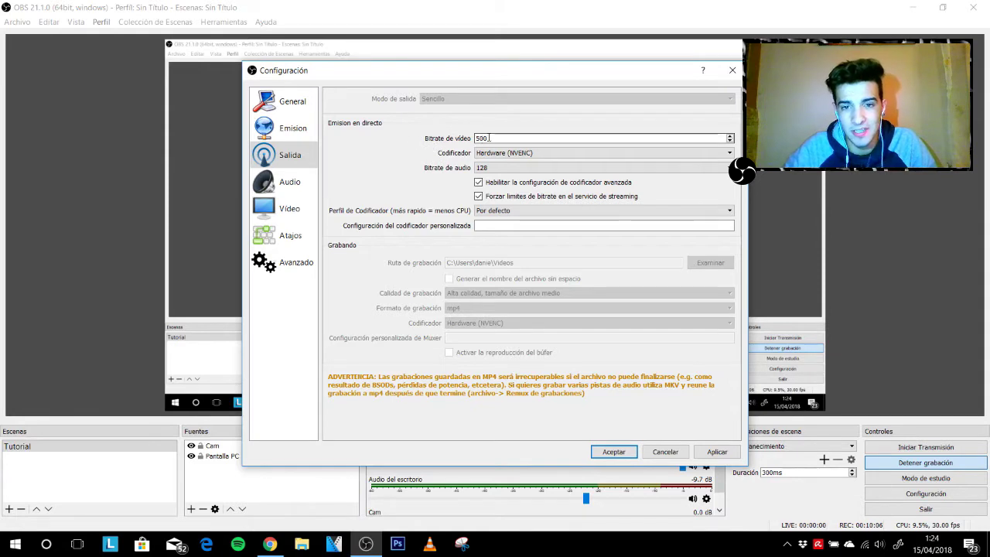
pyautogui.doubleClick(490, 137)
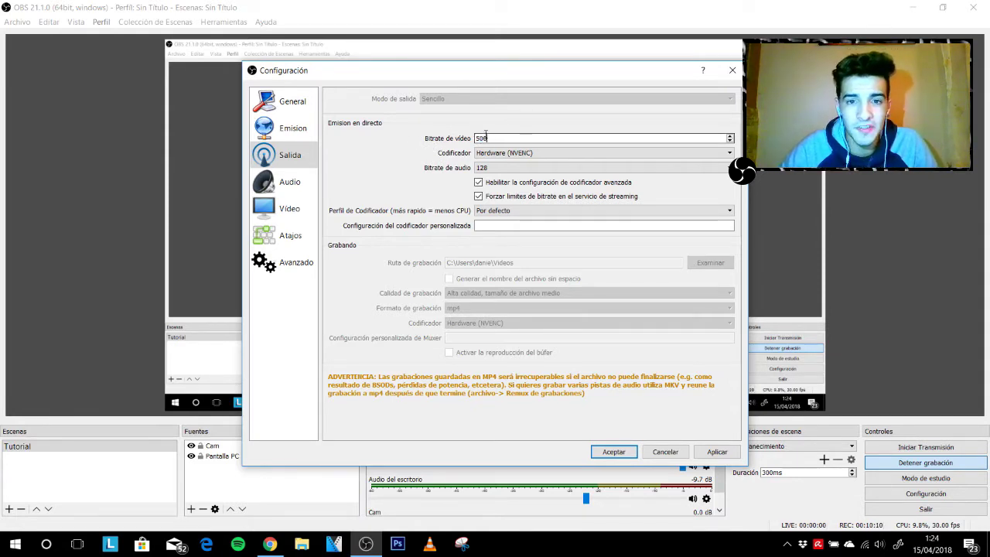
pyautogui.moveTo(492, 139); pyautogui.dragTo(474, 139)
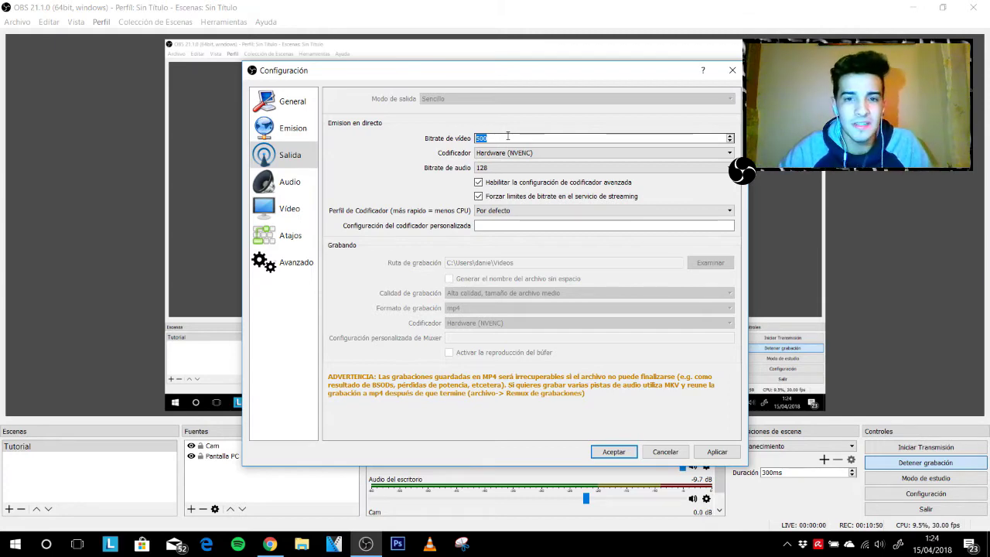
# Switch to Chrome, run the Movistar internet speed test and check the upload speed
pyautogui.click(280, 548)
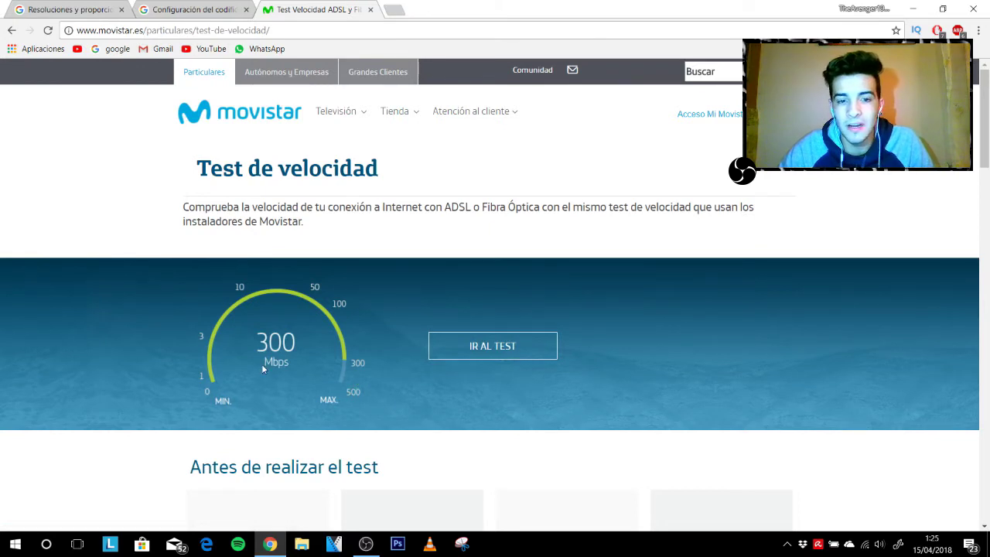
pyautogui.click(502, 344)
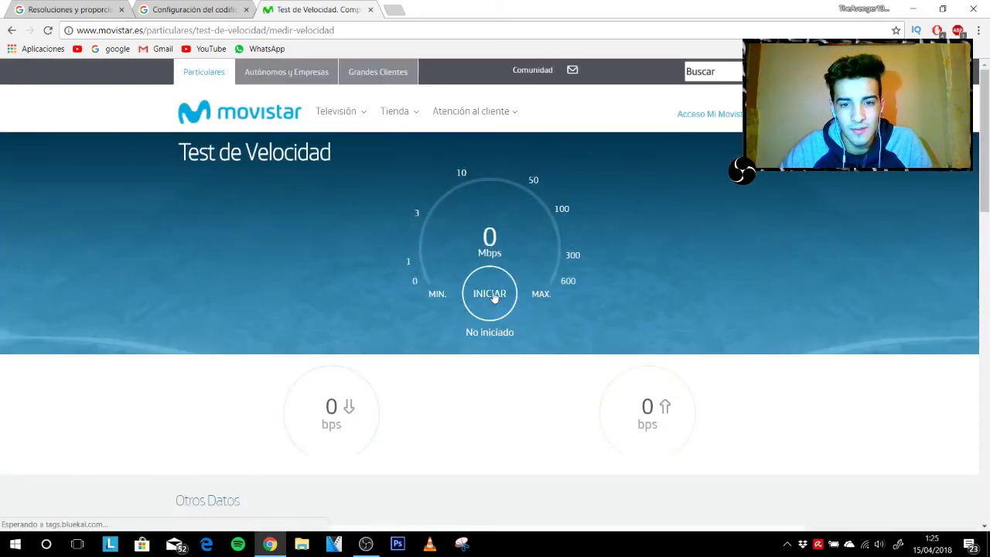
pyautogui.click(493, 298)
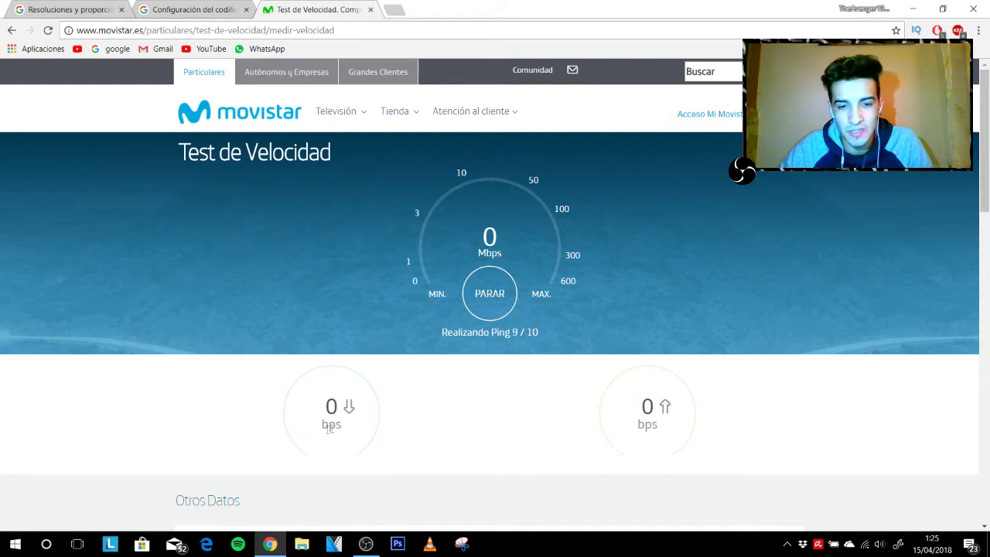
pyautogui.doubleClick(658, 422)
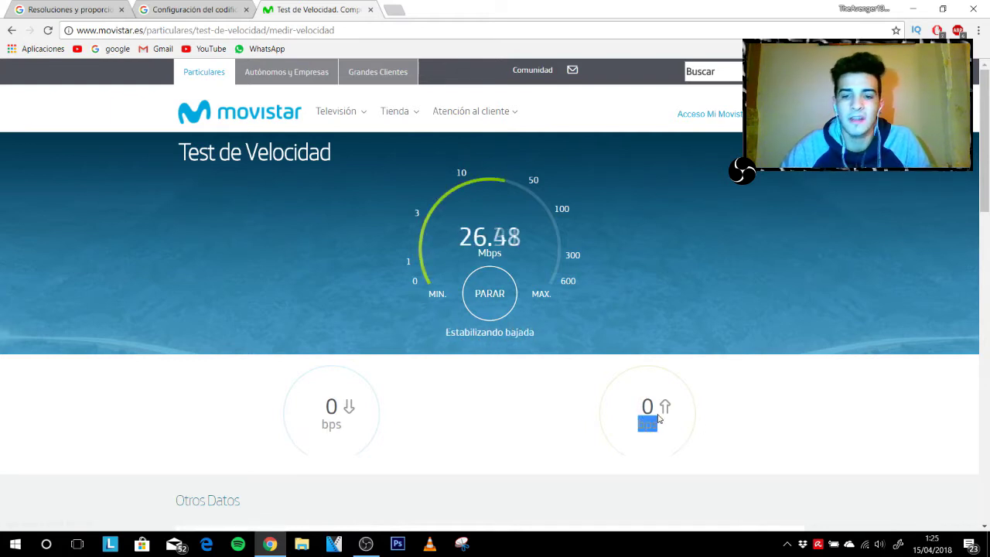
pyautogui.click(681, 415)
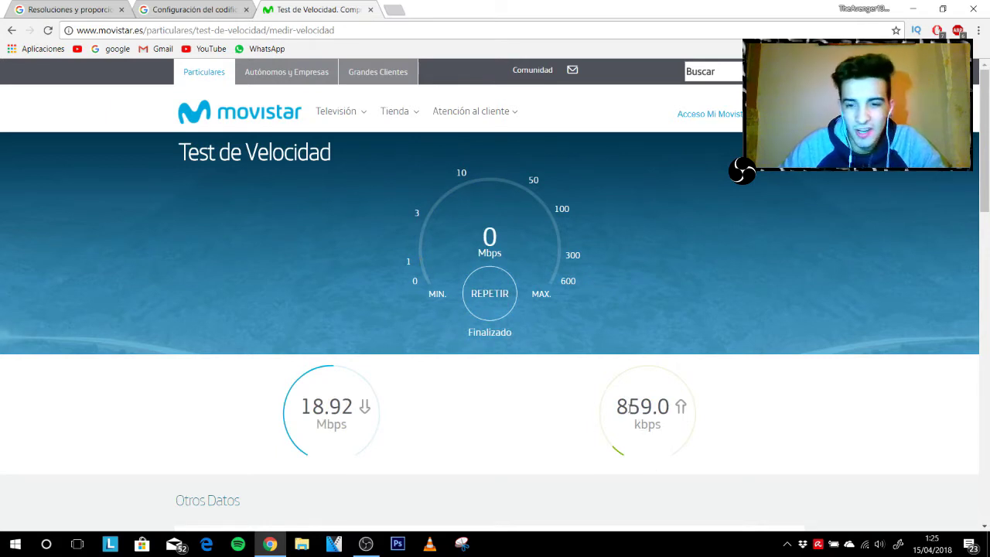
pyautogui.moveTo(621, 408)
pyautogui.mouseDown()
pyautogui.moveTo(693, 410)
pyautogui.moveTo(621, 409)
pyautogui.mouseUp()
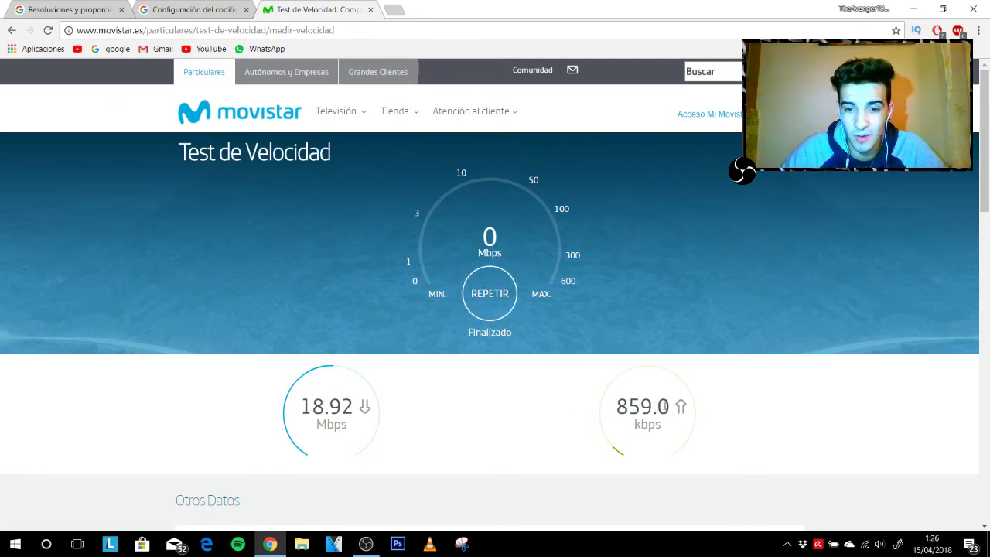
# Switch back to OBS and enter a live streaming video bitrate of 859, replacing it with 600
pyautogui.click(366, 543)
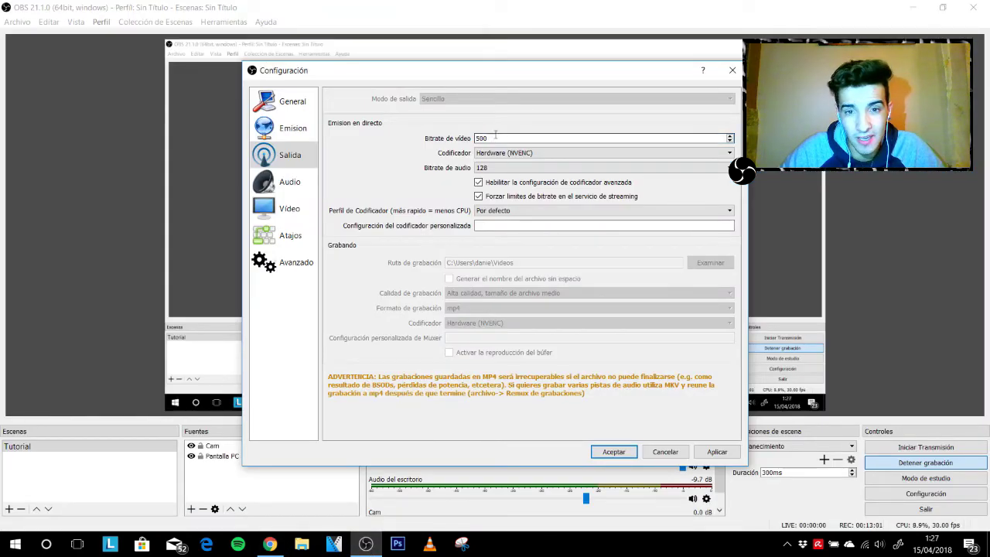
pyautogui.doubleClick(481, 139)
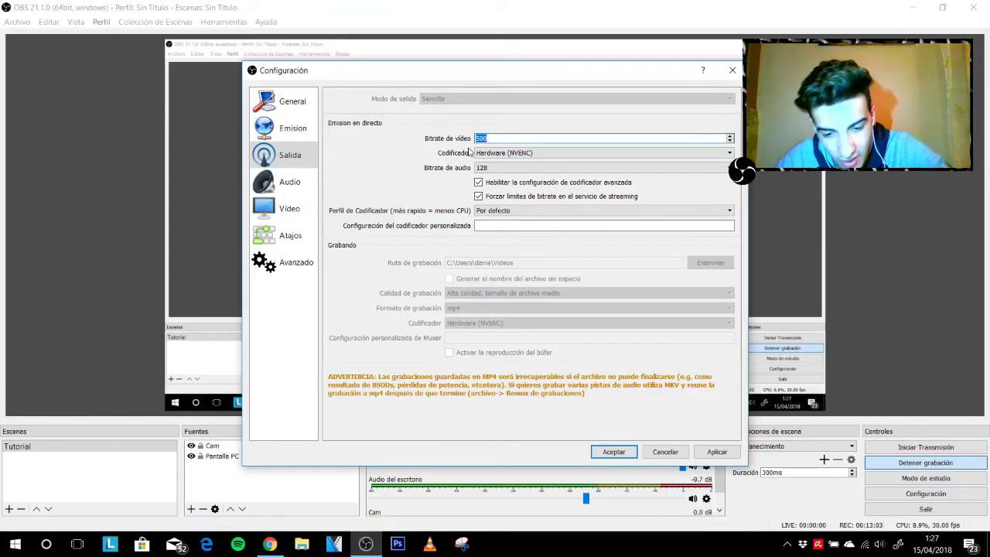
pyautogui.write('859')
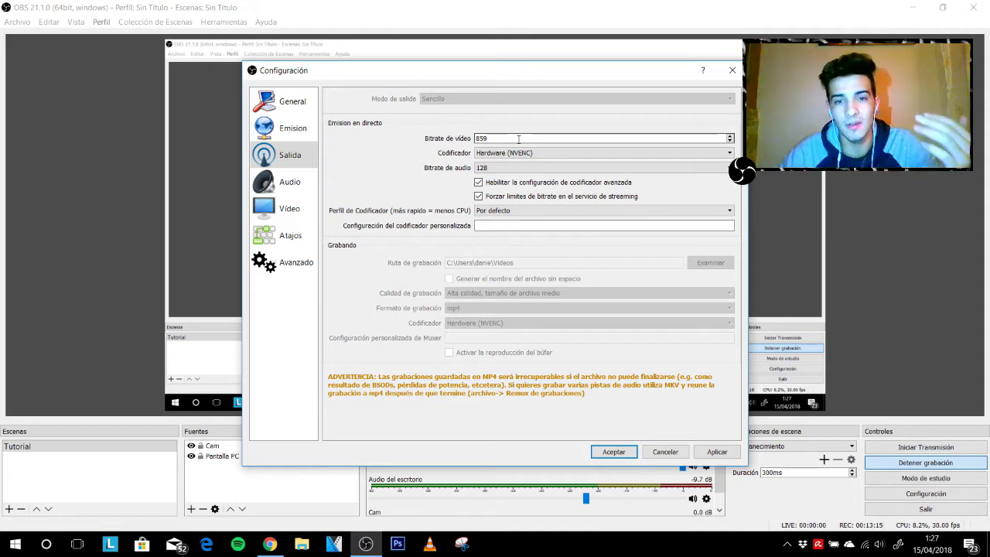
pyautogui.doubleClick(518, 138)
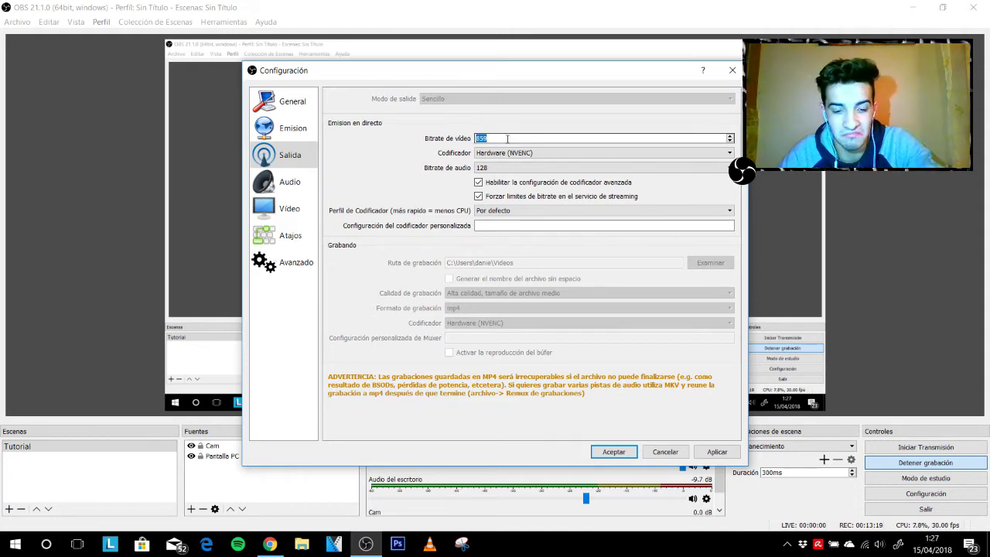
pyautogui.write('600')
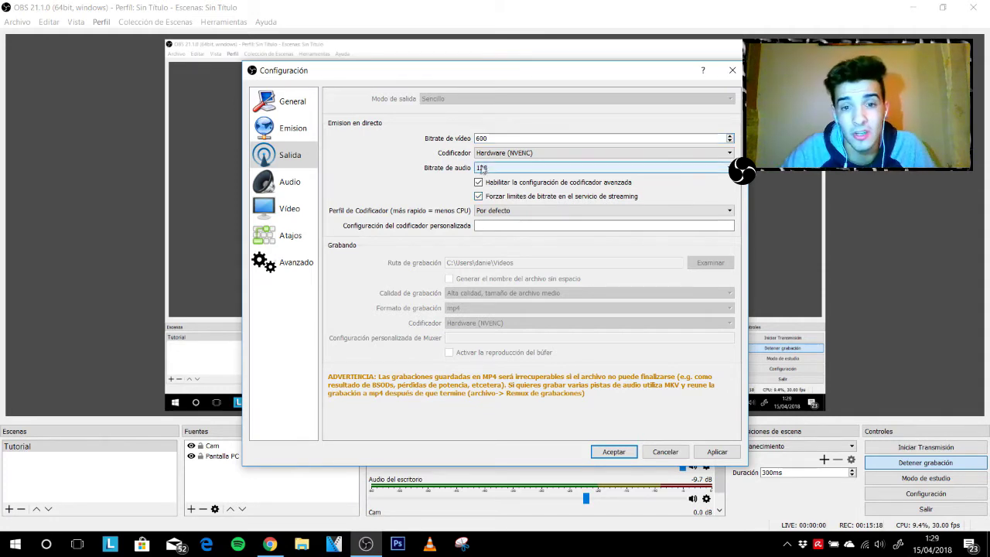
# Review the encoder presets, keeping Por defecto, and turn the advanced encoder settings off and back on
pyautogui.click(486, 211)
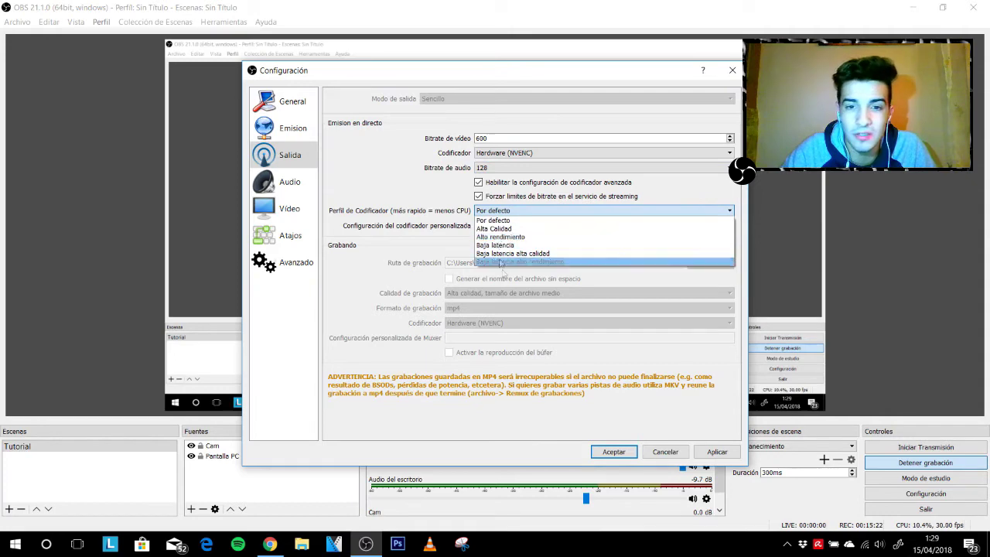
pyautogui.click(485, 220)
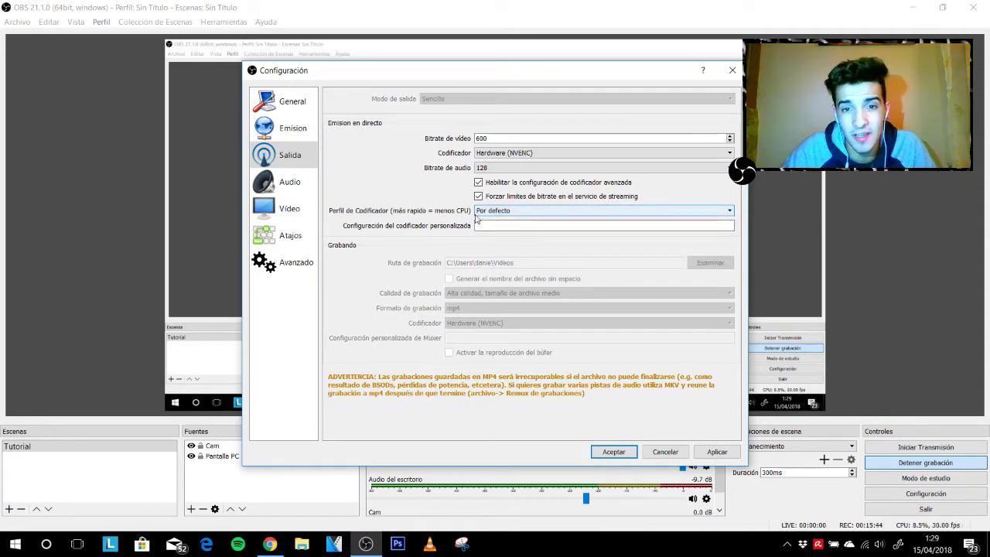
pyautogui.click(479, 183)
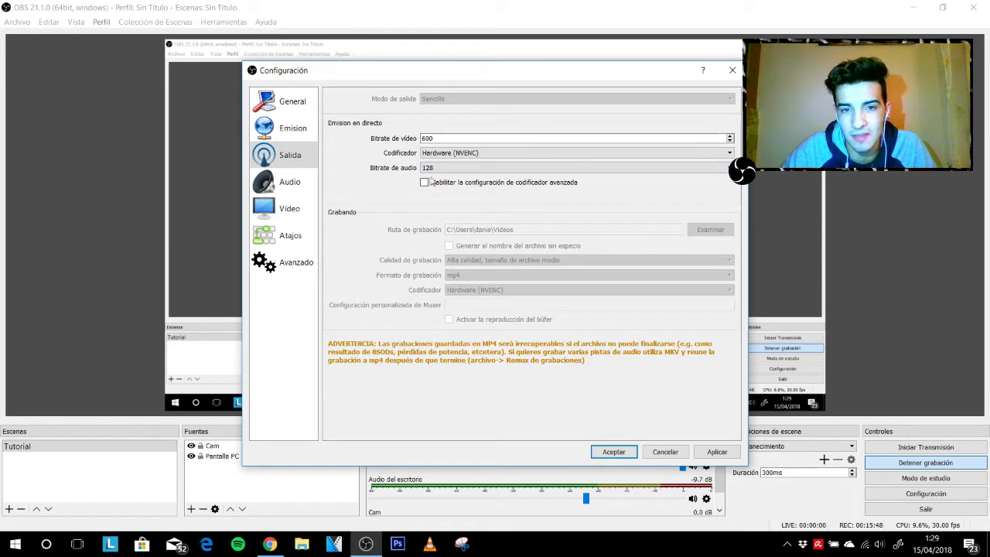
pyautogui.click(425, 184)
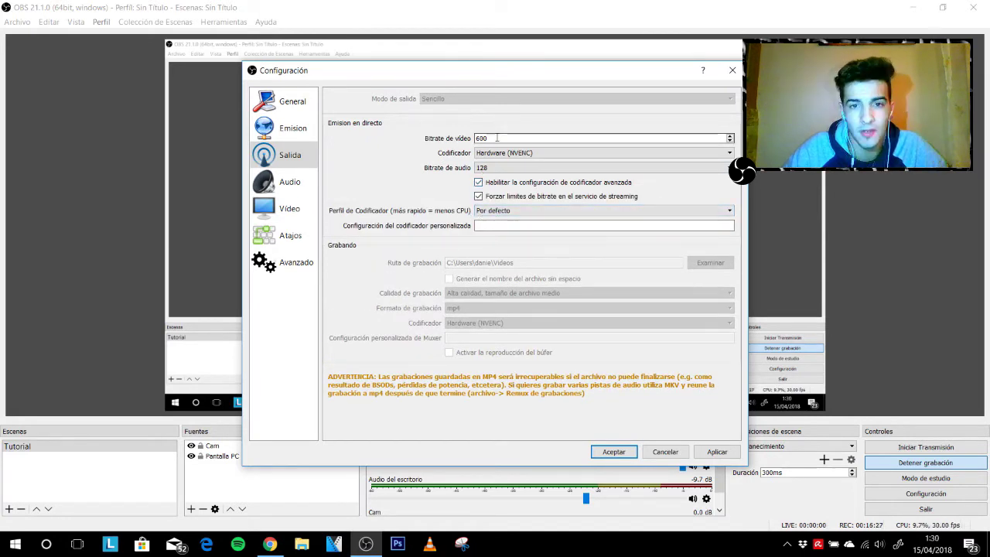
pyautogui.moveTo(495, 139); pyautogui.dragTo(469, 140)
pyautogui.click(473, 140)
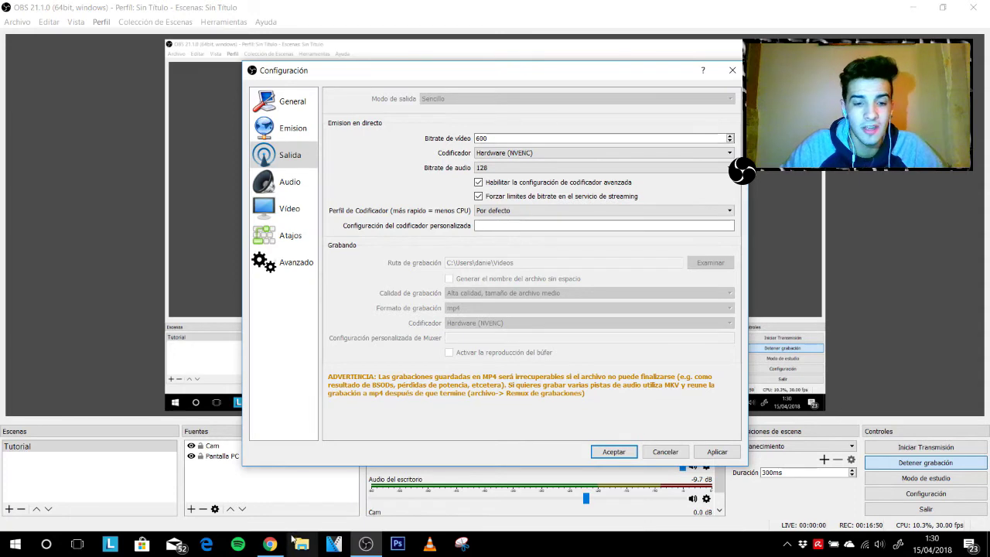
# Switch to Chrome and check the video bitrate range YouTube recommends for 720p streaming against the OBS bitrate
pyautogui.click(269, 544)
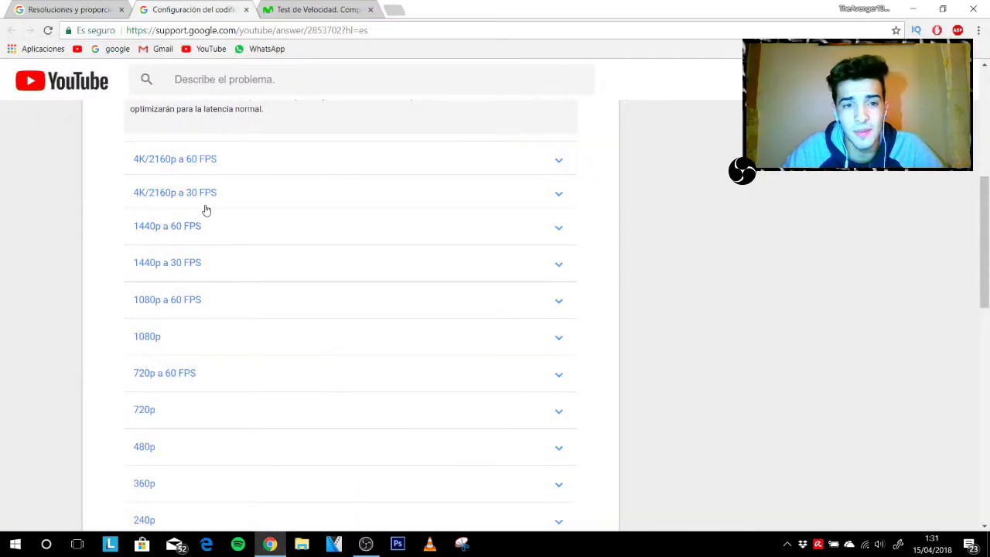
pyautogui.scroll(-2, 173, 272)
pyautogui.scroll(1, 175, 302)
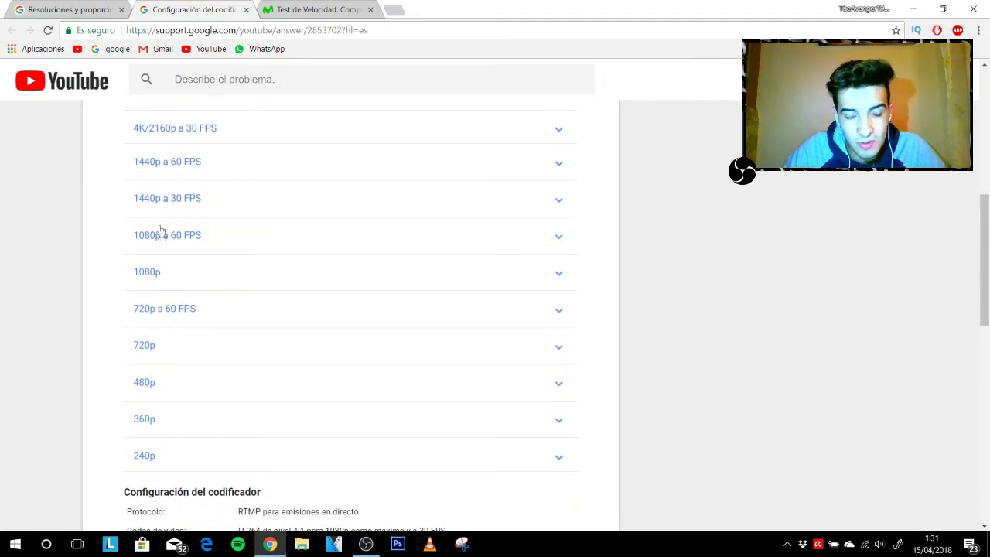
pyautogui.click(366, 544)
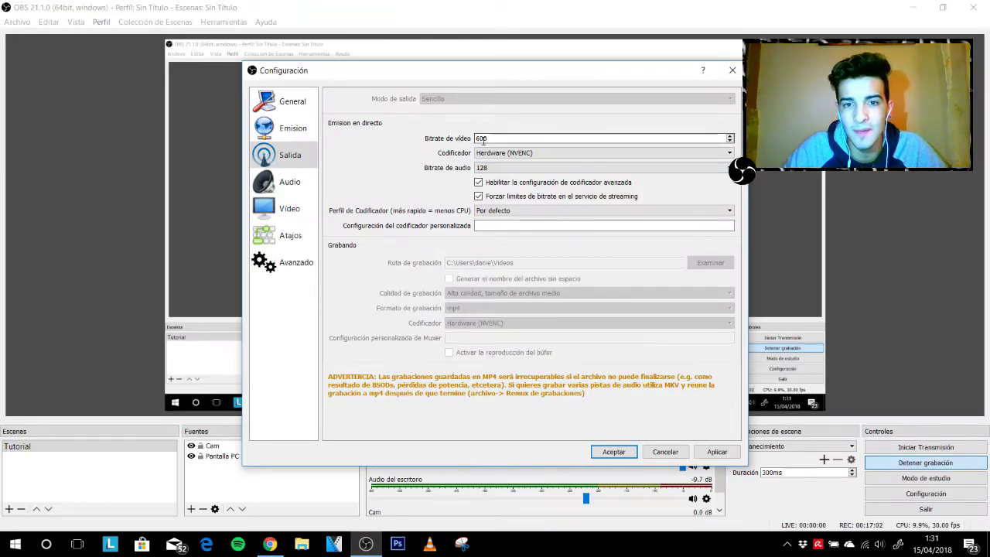
pyautogui.click(269, 543)
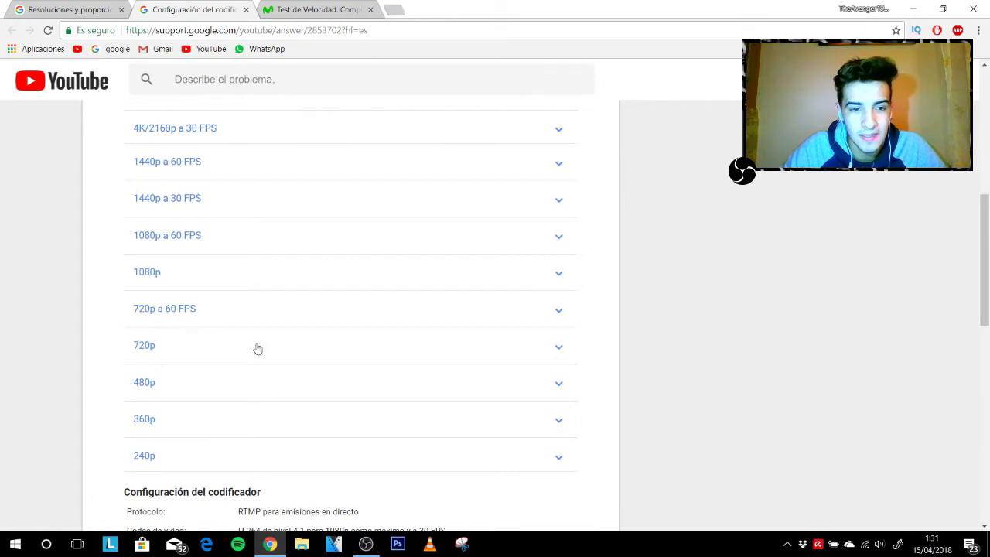
pyautogui.click(147, 350)
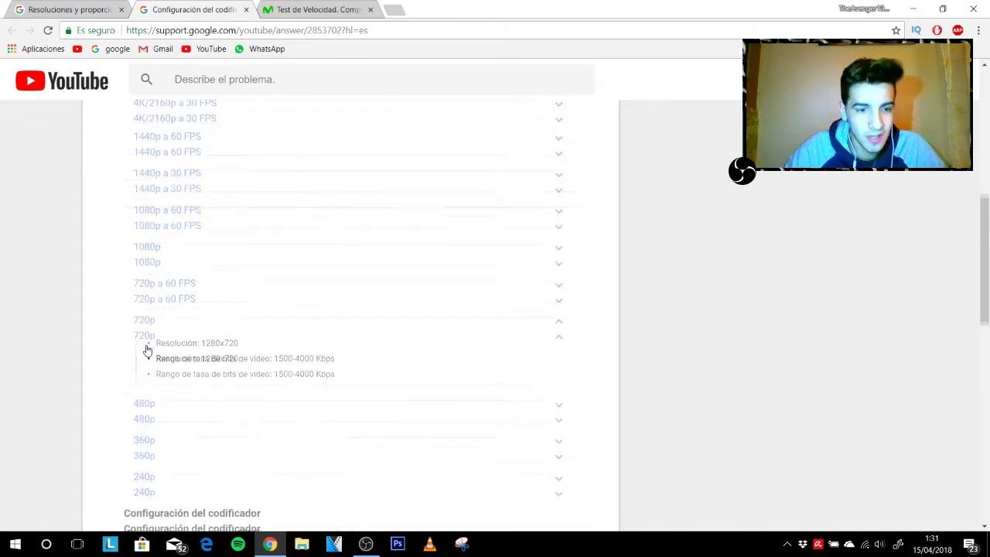
pyautogui.scroll(-1, 167, 304)
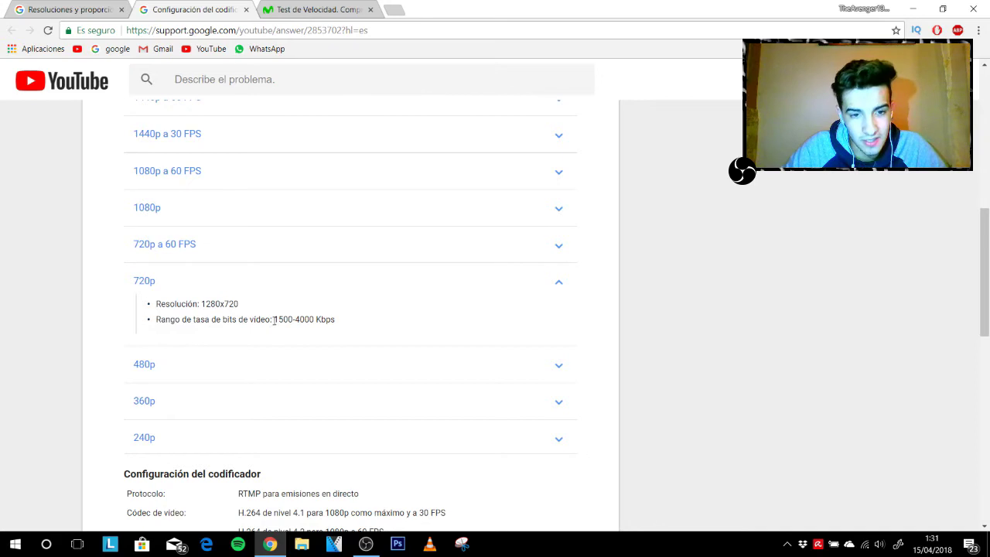
pyautogui.moveTo(274, 319); pyautogui.dragTo(310, 320)
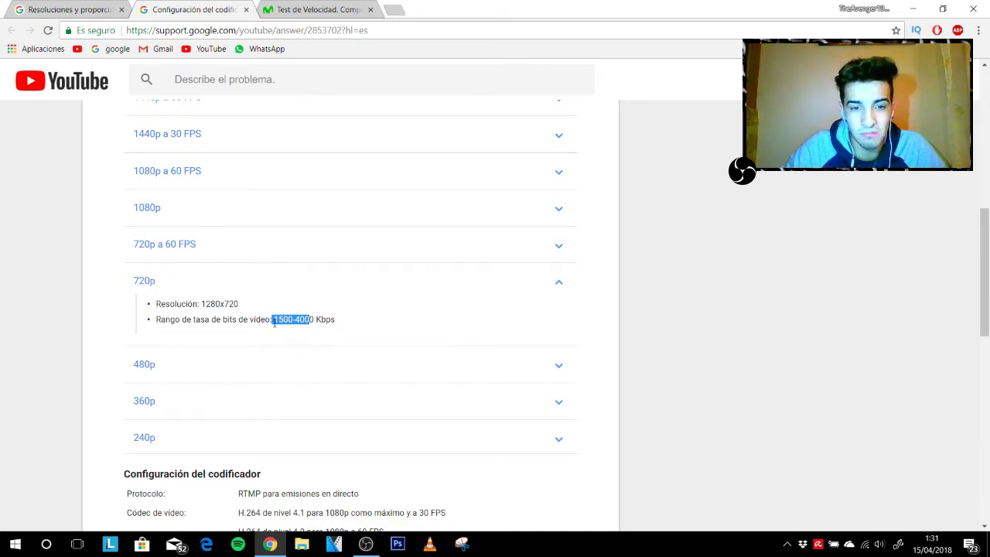
pyautogui.click(314, 318)
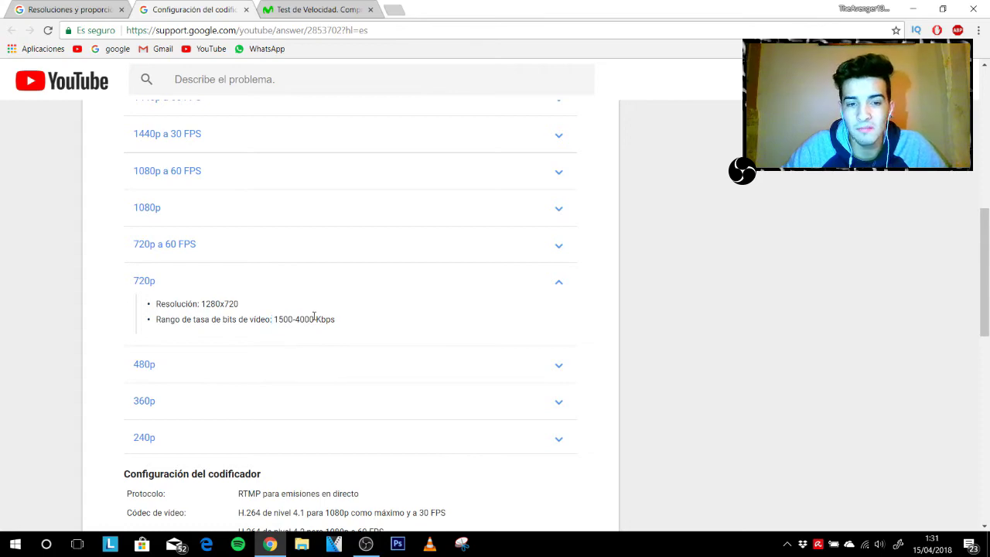
# Switch back to OBS and set the live streaming video bitrate to 2000
pyautogui.click(365, 544)
pyautogui.moveTo(526, 137); pyautogui.dragTo(453, 144)
pyautogui.write('200')
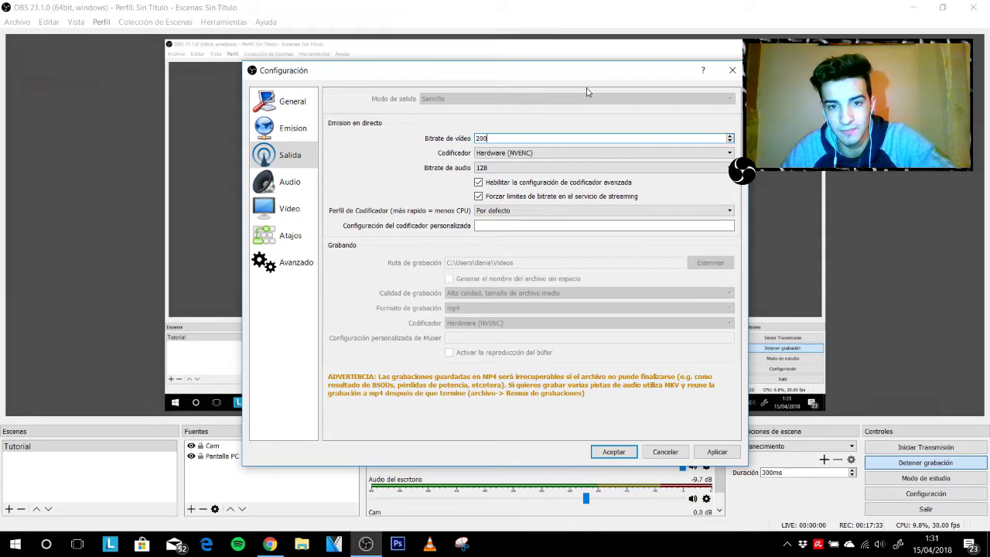
# Return to Chrome and compare the minimum 720p bitrate with the upload speed from the Movistar test
pyautogui.hotkey('alt', 'Tab')
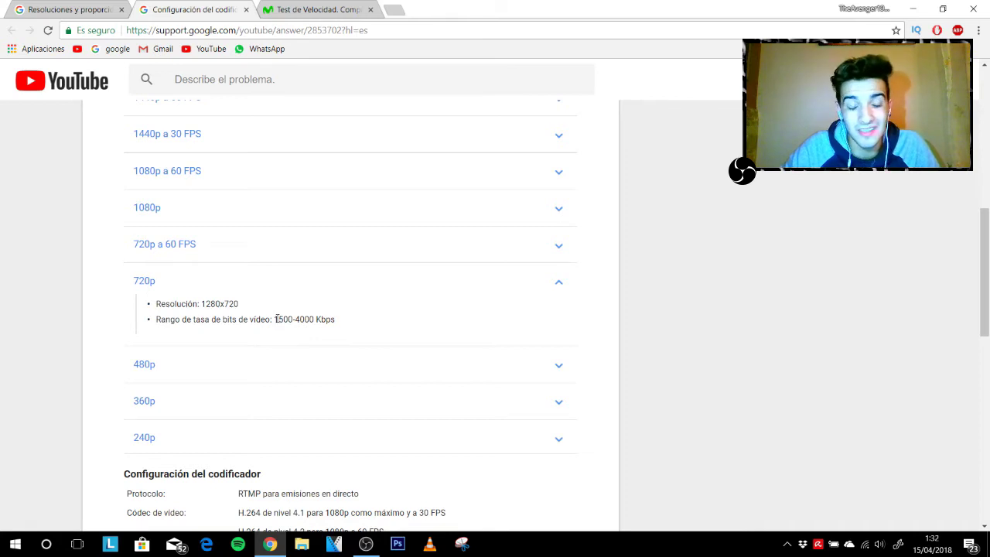
pyautogui.moveTo(281, 320); pyautogui.dragTo(294, 319)
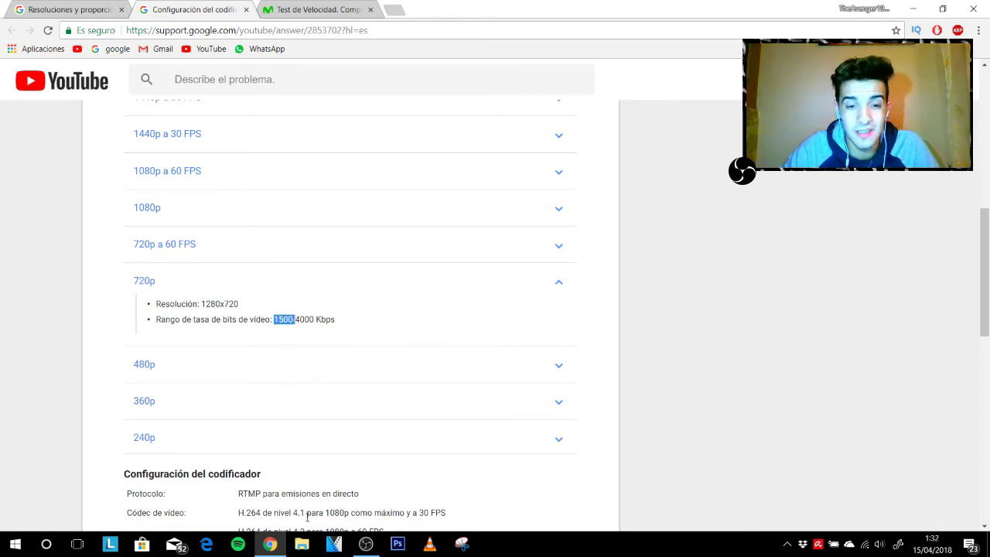
pyautogui.click(315, 9)
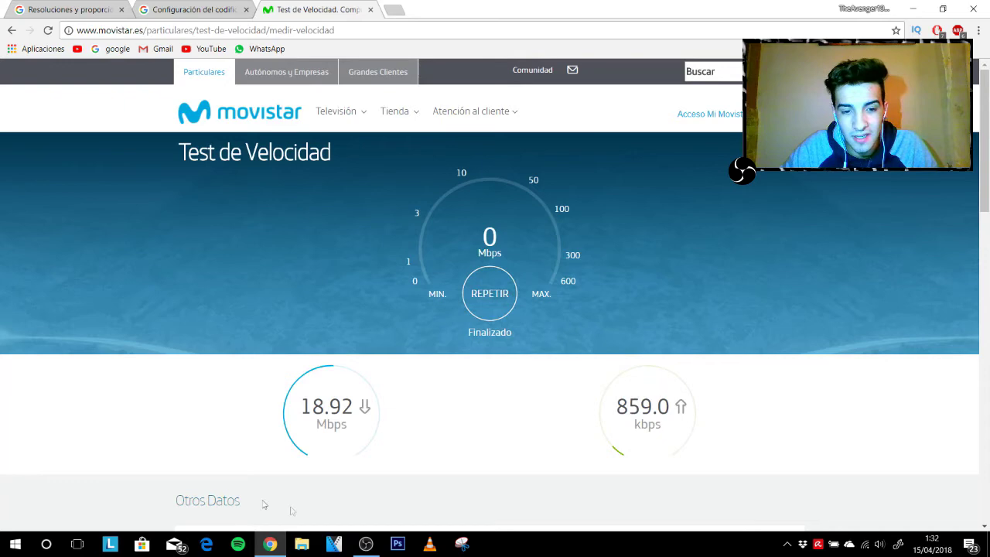
pyautogui.click(194, 9)
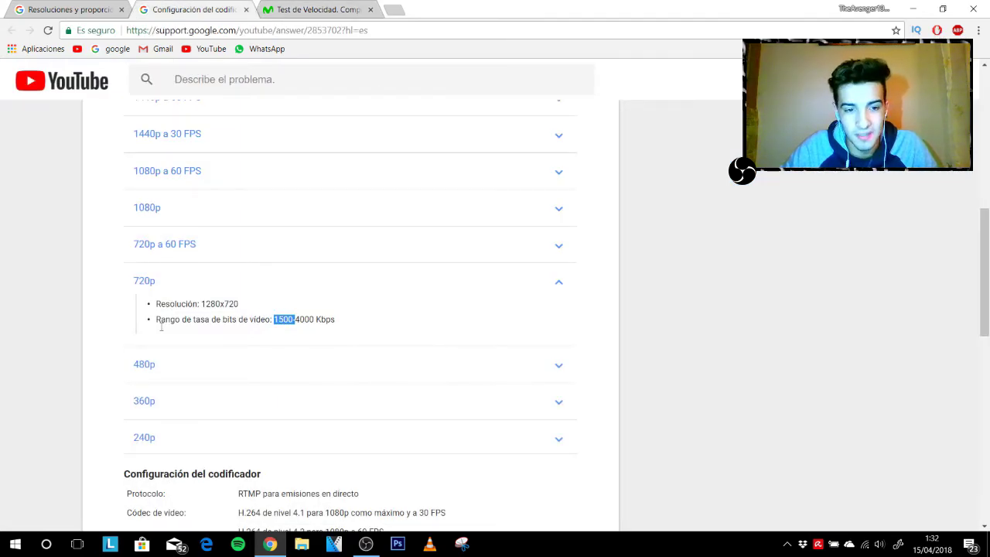
pyautogui.click(328, 10)
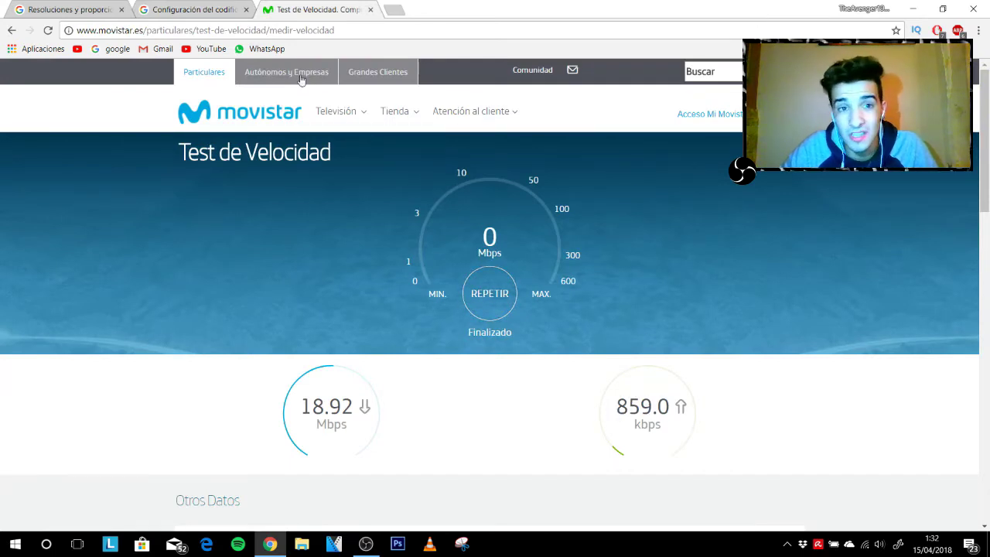
pyautogui.click(195, 10)
# Collapse the 720p entry, expand 360p and 480p, and compare their bitrate ranges with the measured upload speed
pyautogui.click(136, 283)
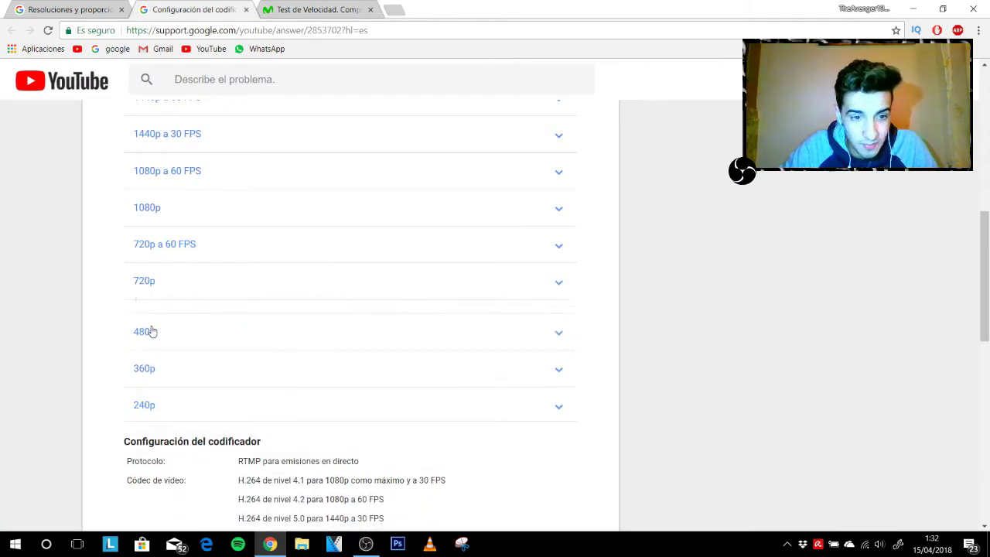
pyautogui.click(144, 354)
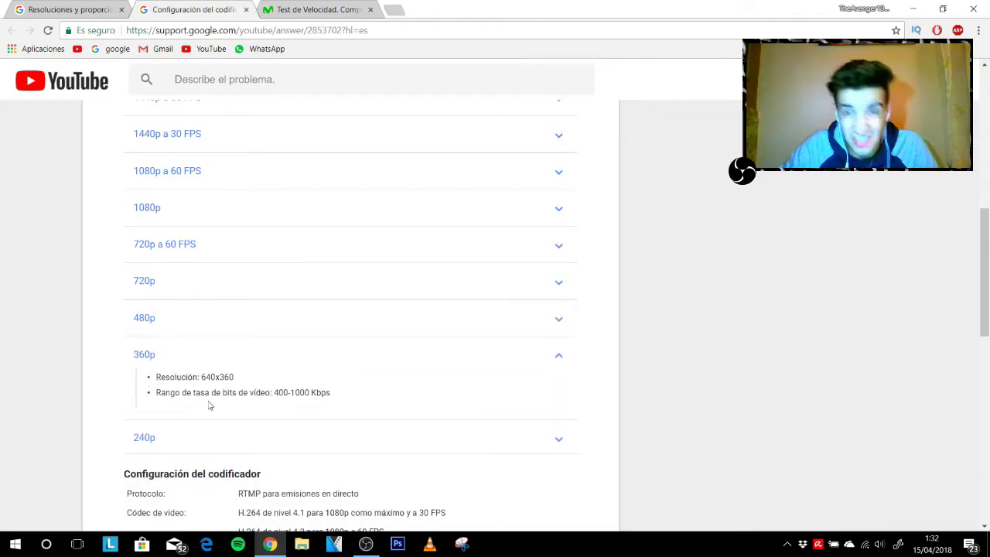
pyautogui.click(152, 320)
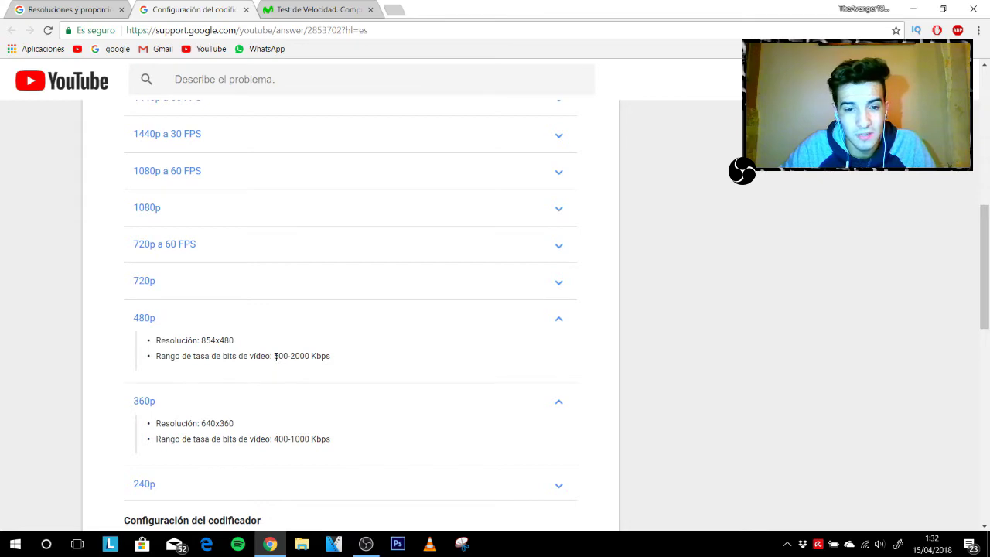
pyautogui.click(309, 10)
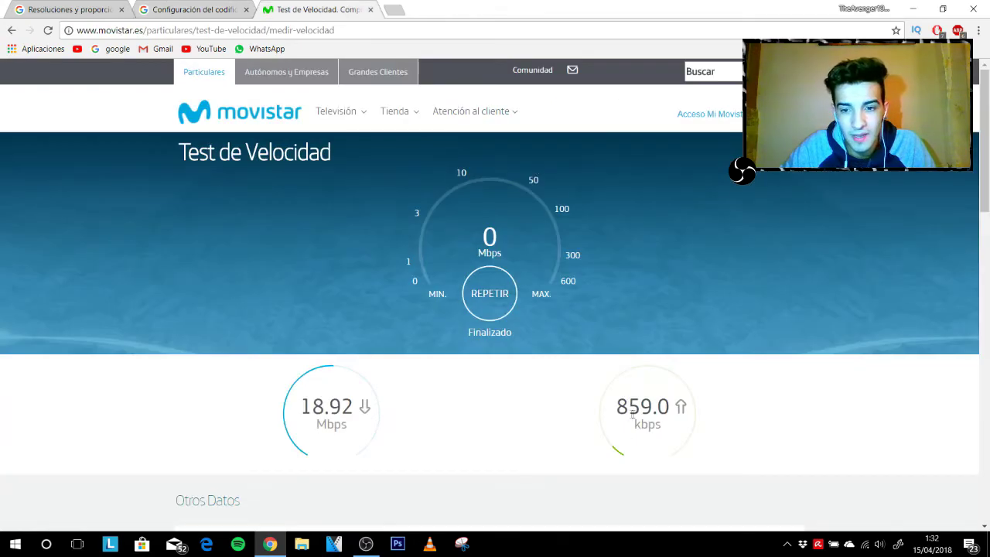
pyautogui.click(215, 16)
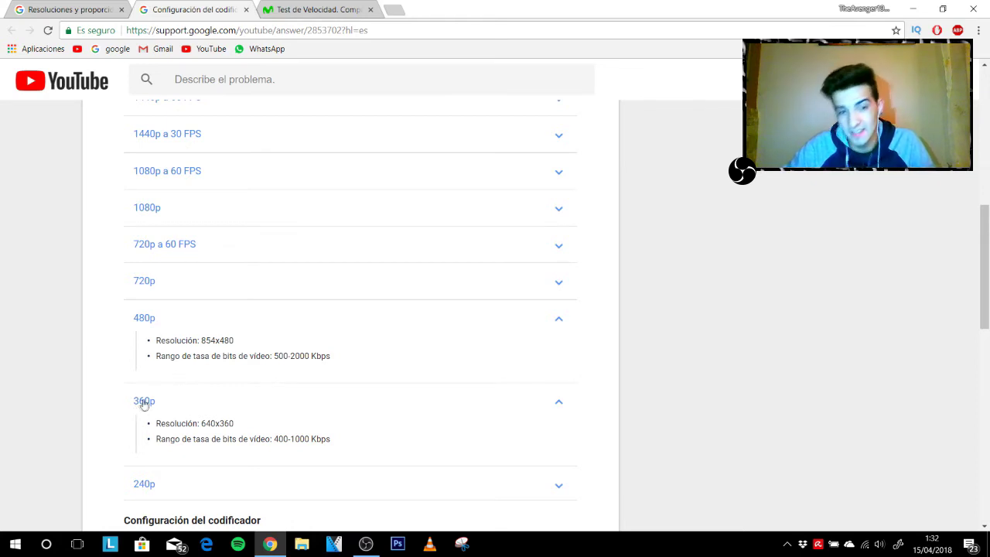
pyautogui.scroll(2, 278, 174)
pyautogui.scroll(-1, 239, 312)
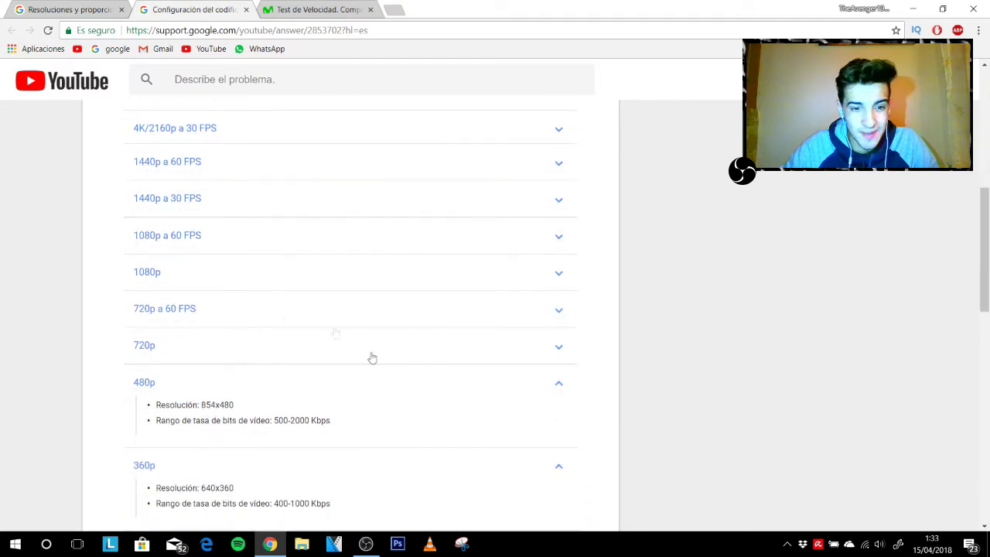
pyautogui.scroll(-1, 363, 372)
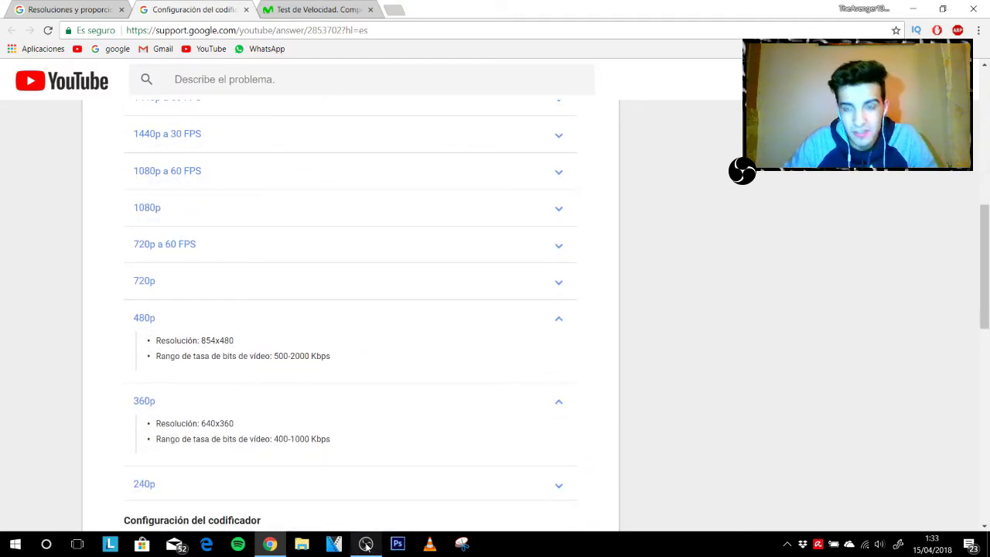
# Switch back to OBS and review the Audio settings and the Vídeo resolution settings
pyautogui.moveTo(366, 545)
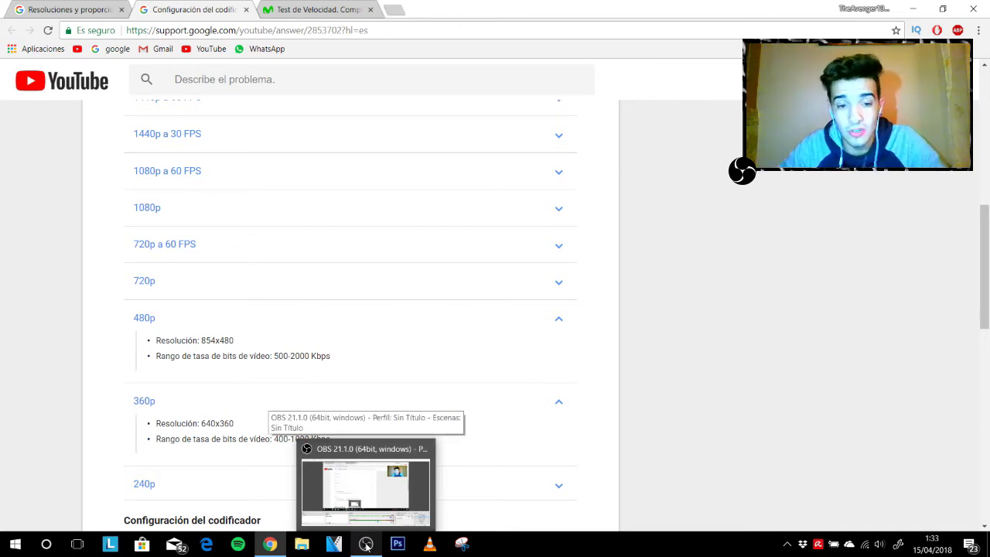
pyautogui.click(365, 545)
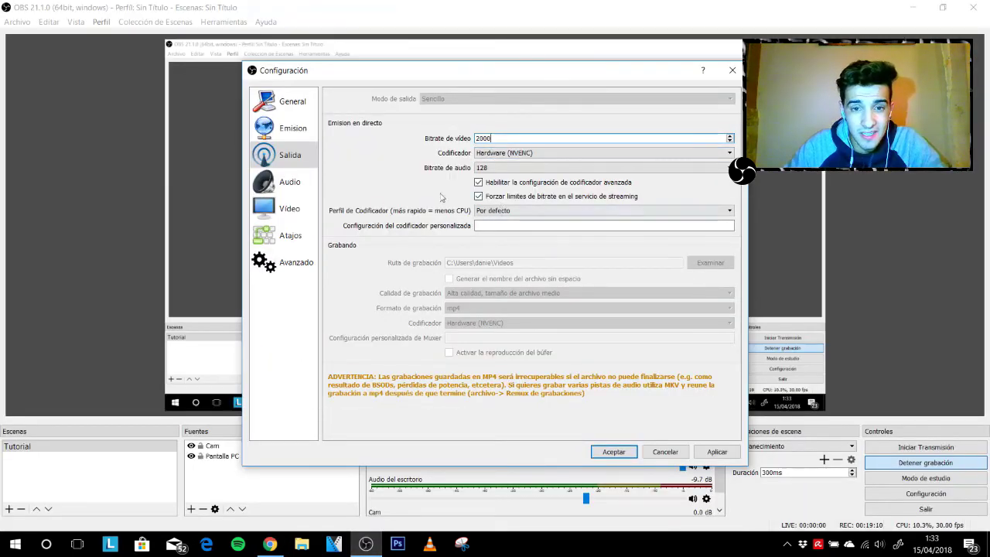
pyautogui.click(286, 183)
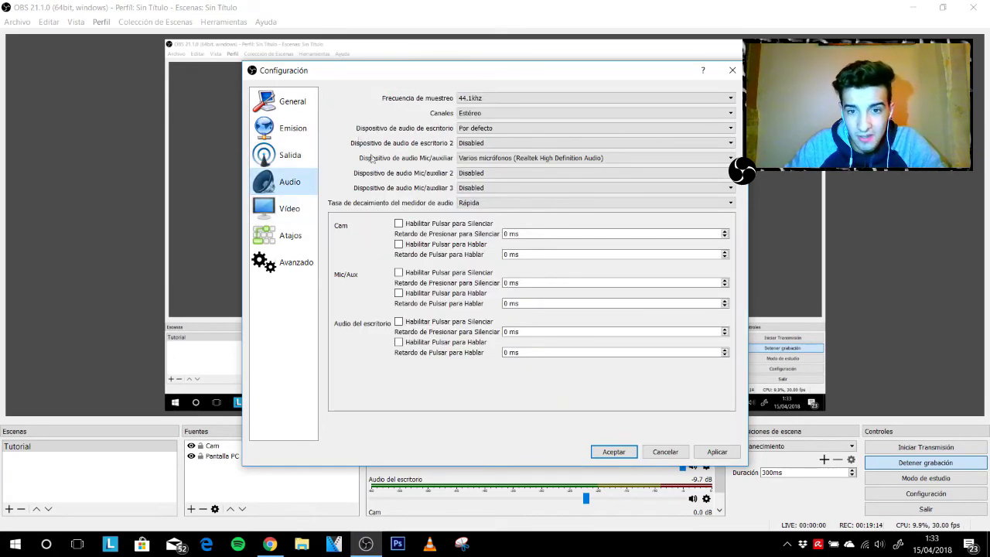
pyautogui.click(293, 212)
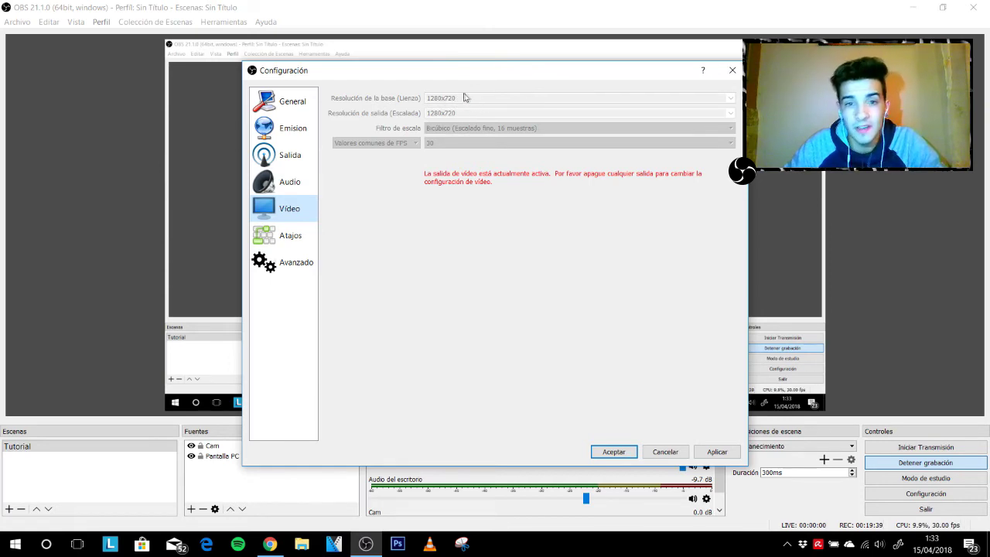
# Check the monitor's resolution in the Windows display settings, then close them to return to OBS
pyautogui.click(15, 544)
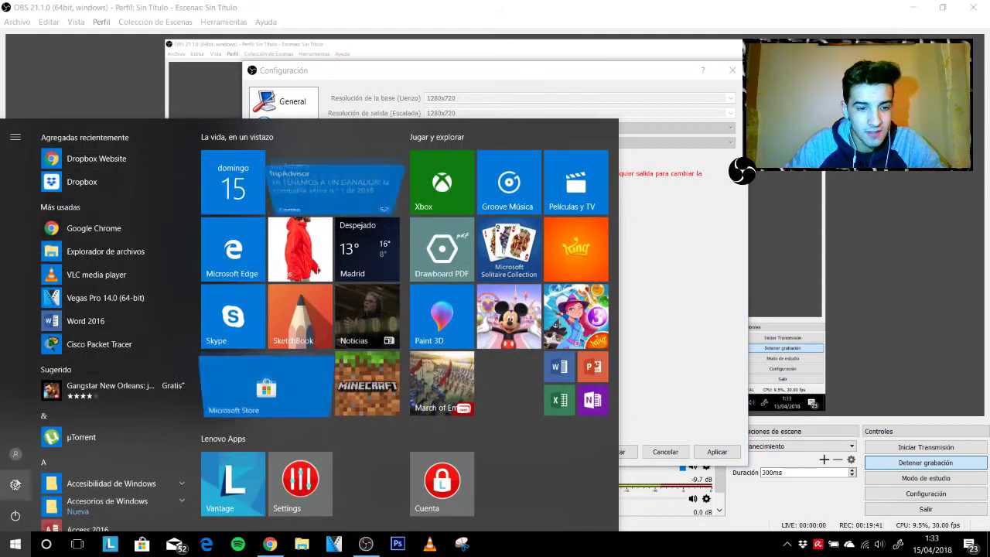
pyautogui.click(15, 485)
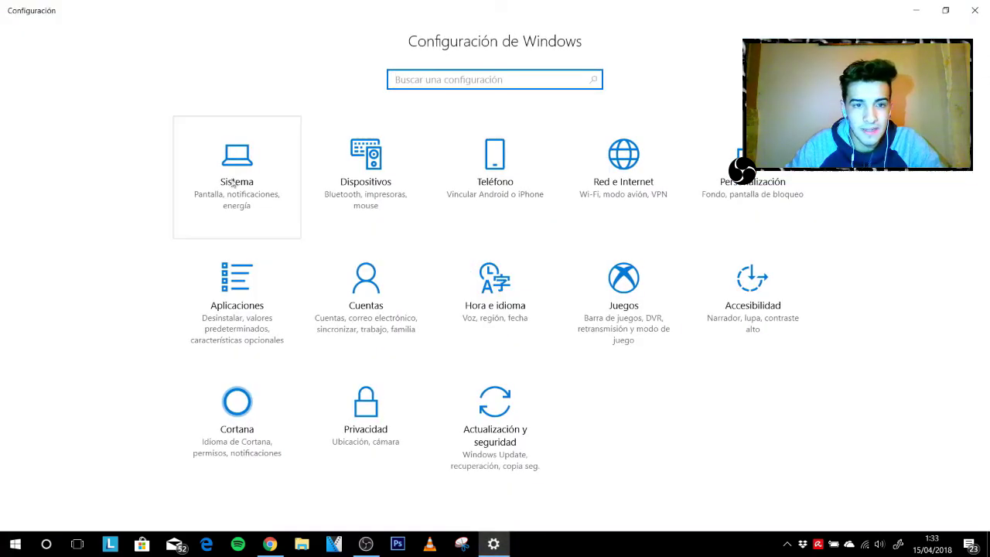
pyautogui.click(248, 187)
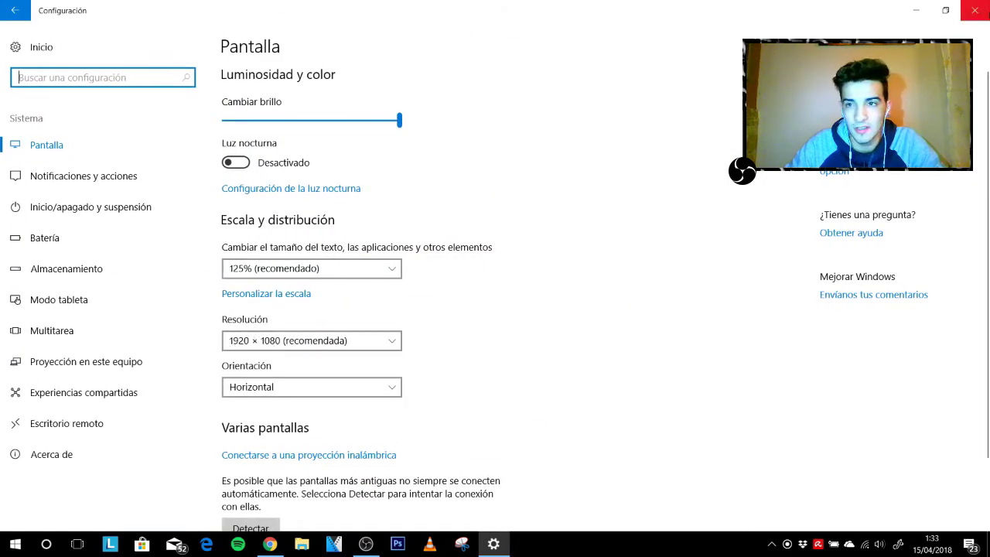
pyautogui.click(974, 10)
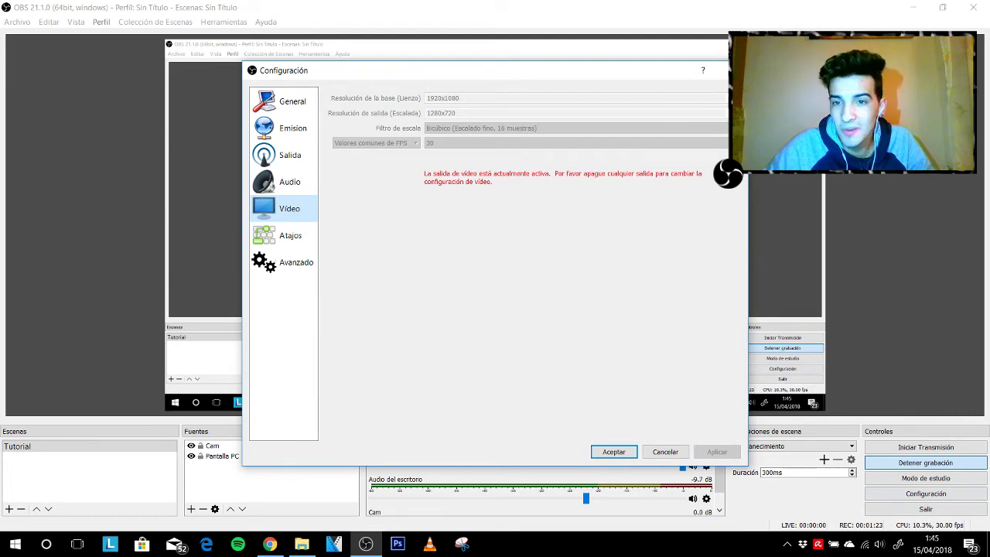
# Compare YouTube's recommended resolutions and 720p bitrate range in Chrome with the OBS output resolution and the Movistar upload speed
pyautogui.click(269, 544)
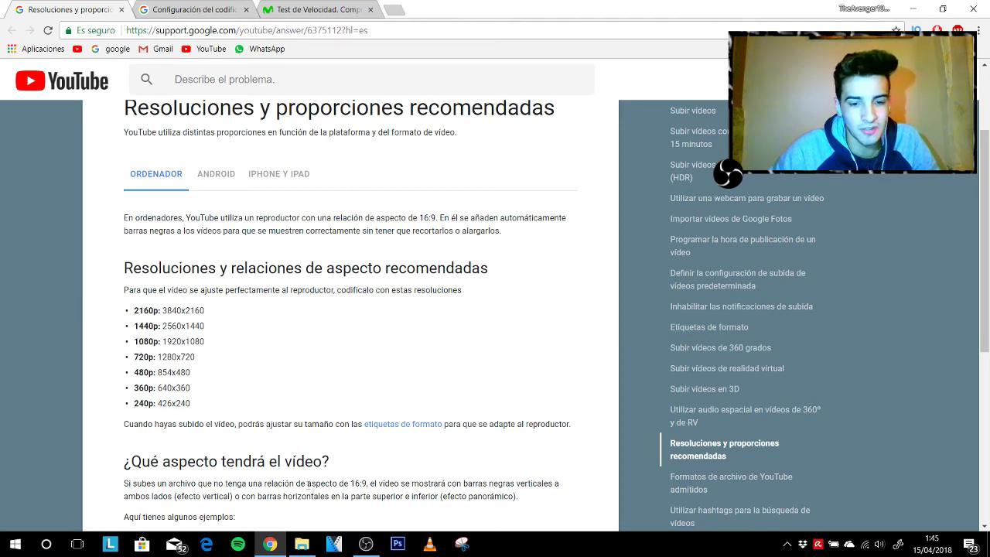
pyautogui.click(365, 544)
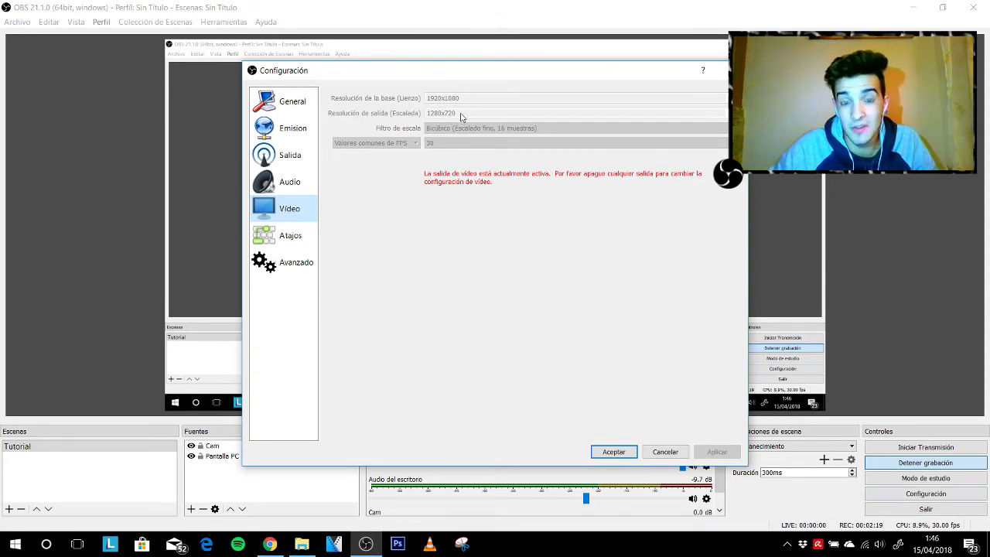
pyautogui.moveTo(272, 547)
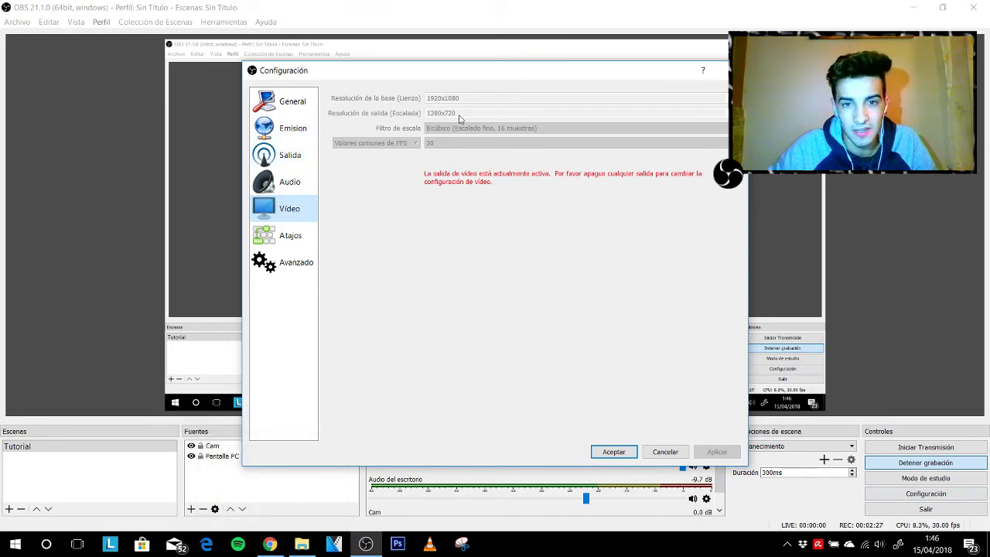
pyautogui.click(270, 544)
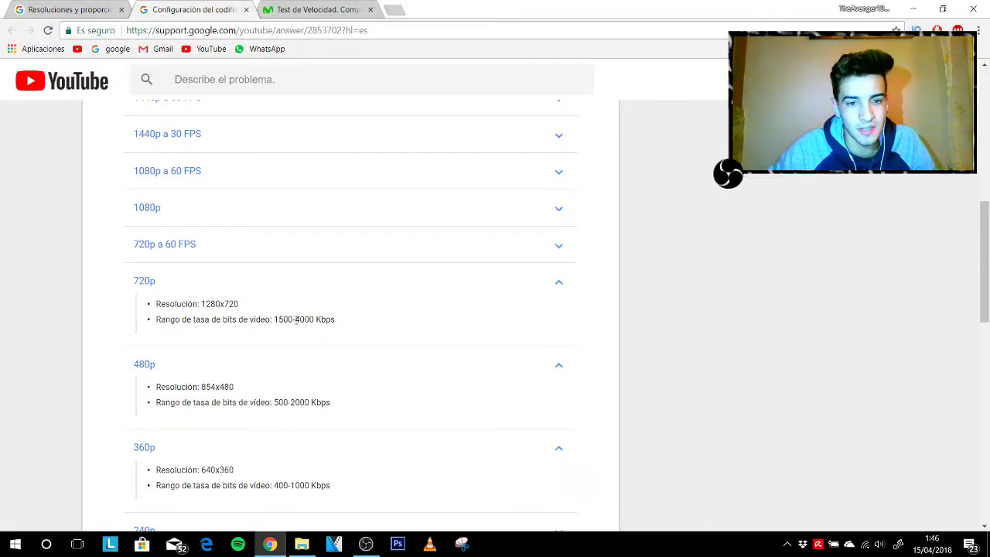
pyautogui.click(314, 9)
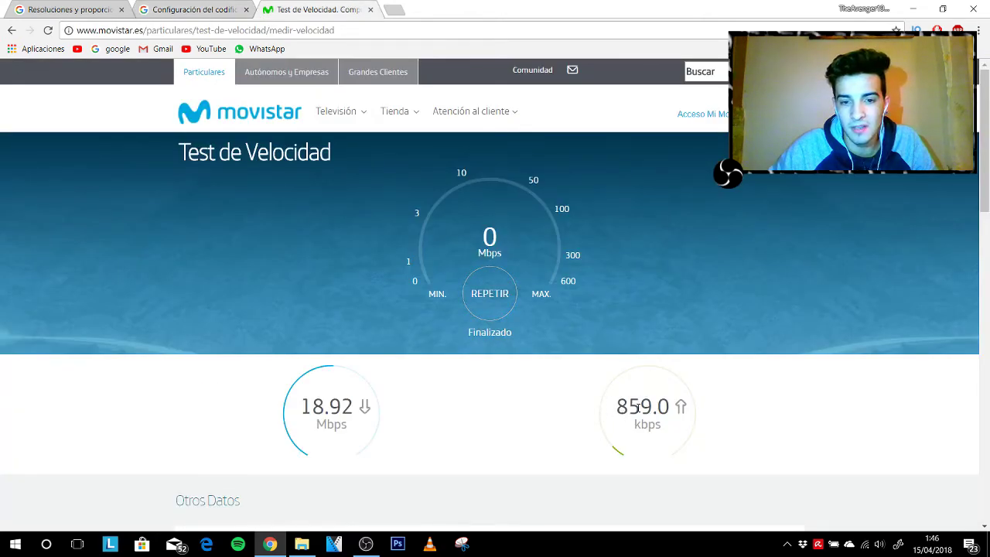
# Return to OBS, review the Emision, Salida, Vídeo and Avanzado settings, and close the configuration
pyautogui.click(366, 544)
pyautogui.click(291, 129)
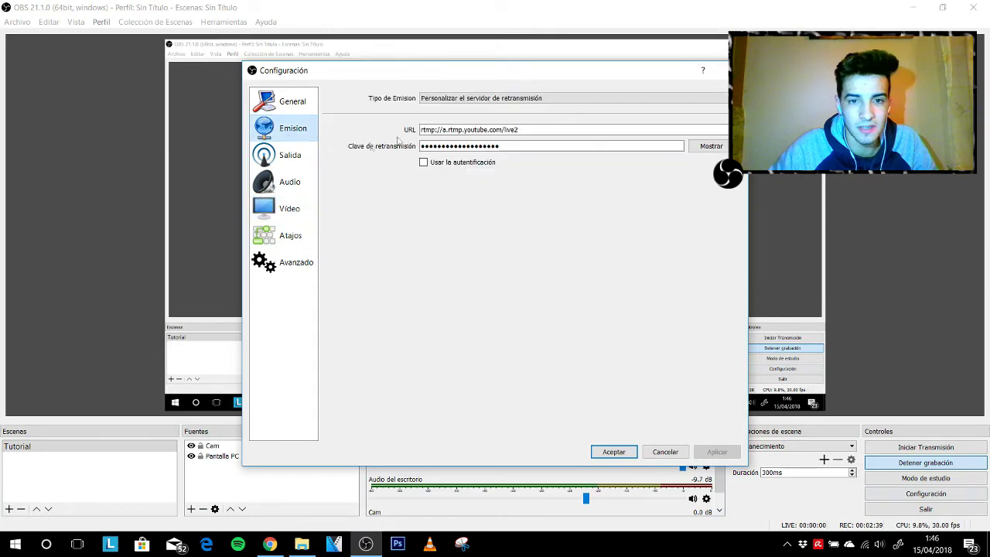
pyautogui.click(287, 183)
pyautogui.click(288, 154)
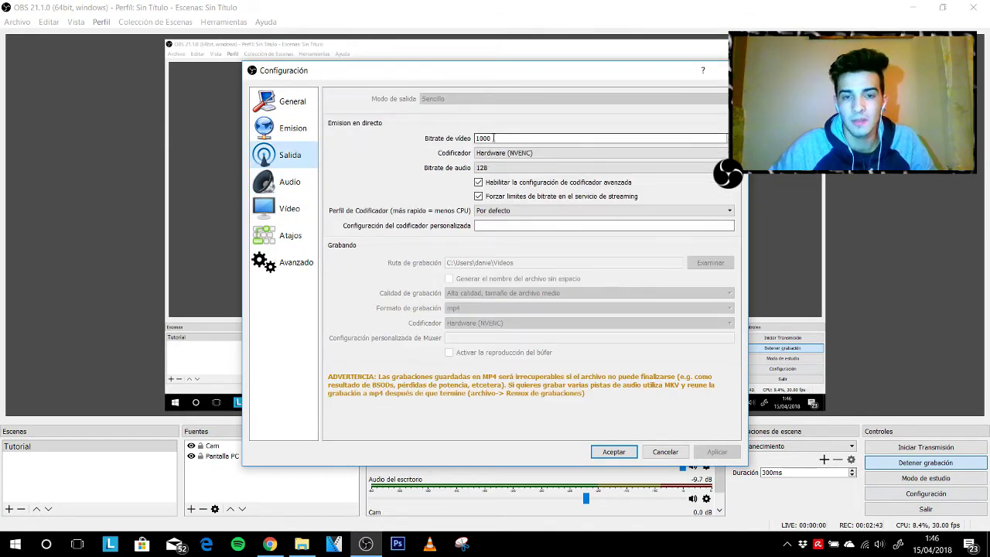
pyautogui.click(287, 208)
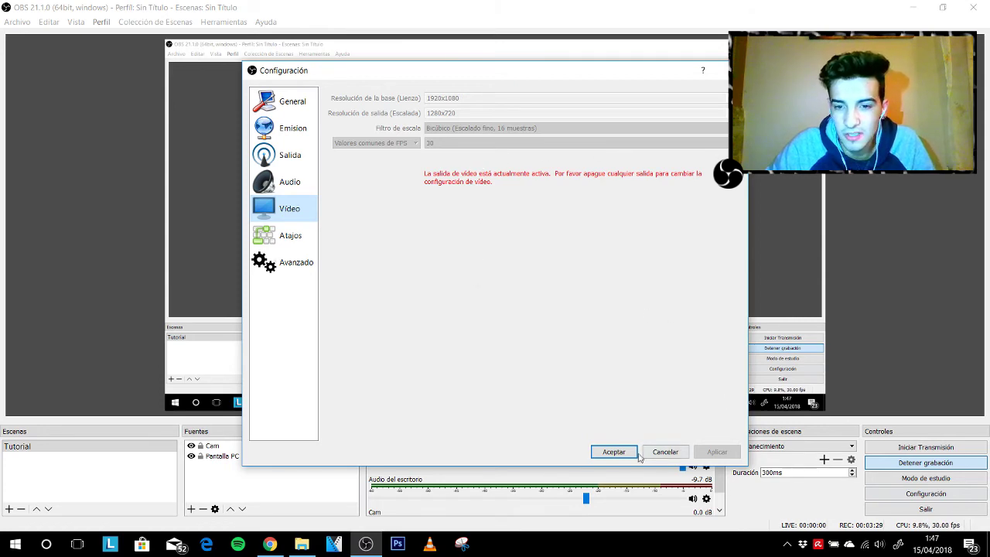
pyautogui.click(279, 231)
pyautogui.click(306, 263)
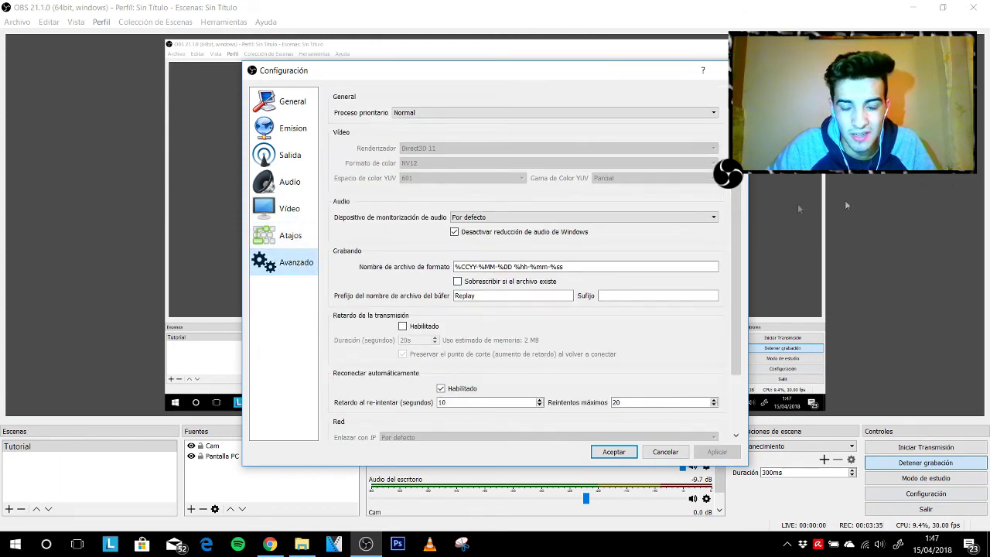
pyautogui.click(723, 70)
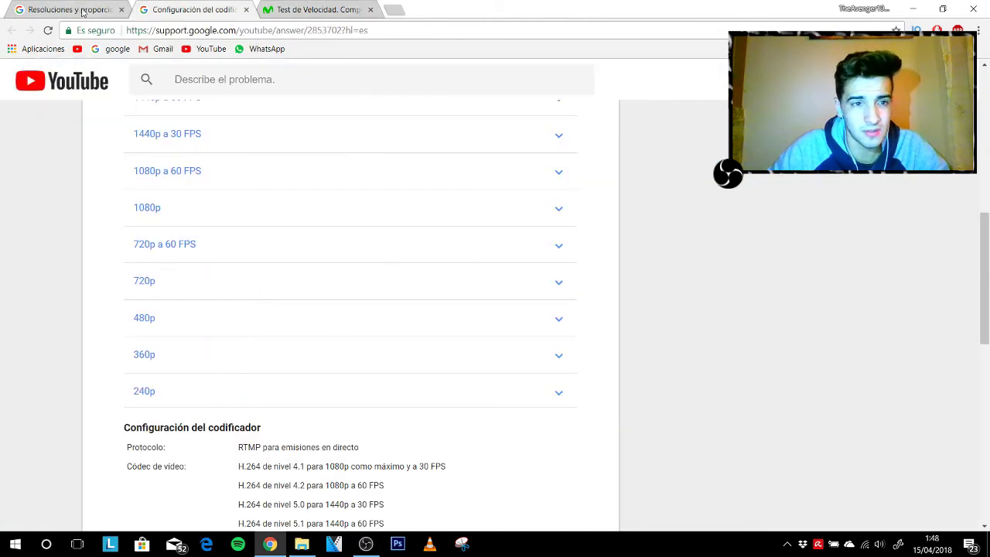
# Check YouTube's recommended resolutions in Chrome, and reopen the OBS configuration to review the Emision and Salida settings
pyautogui.hotkey('ctrl', 'shift', 'Tab')
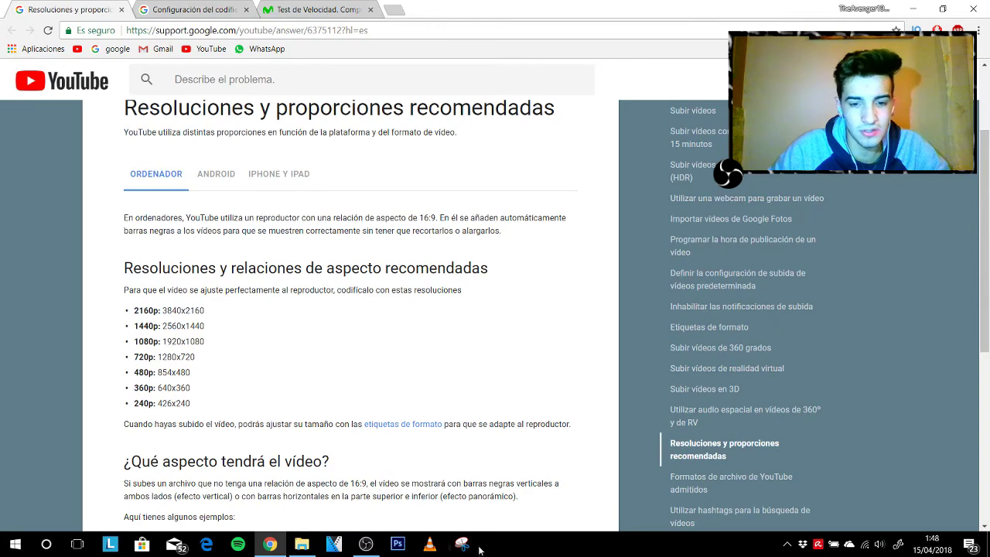
pyautogui.click(365, 543)
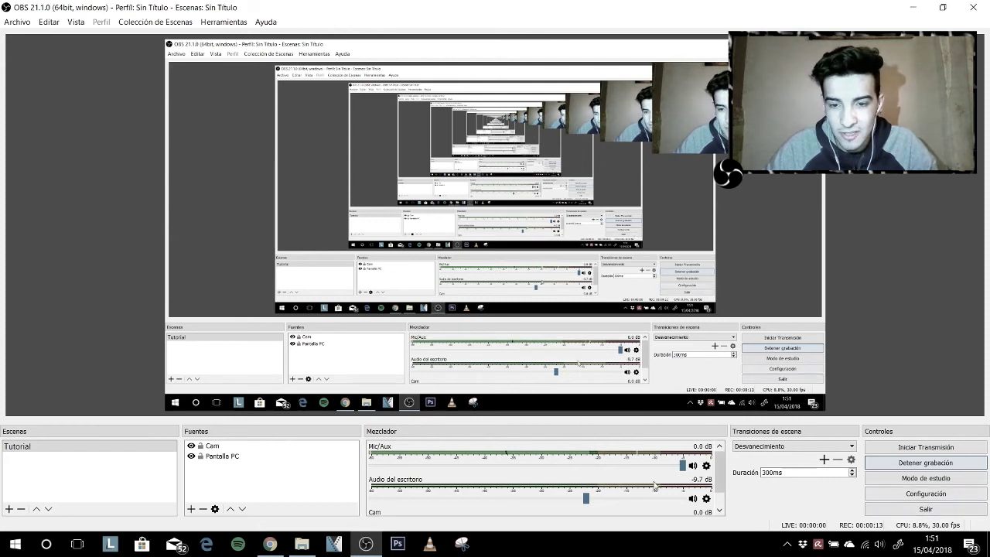
pyautogui.click(922, 495)
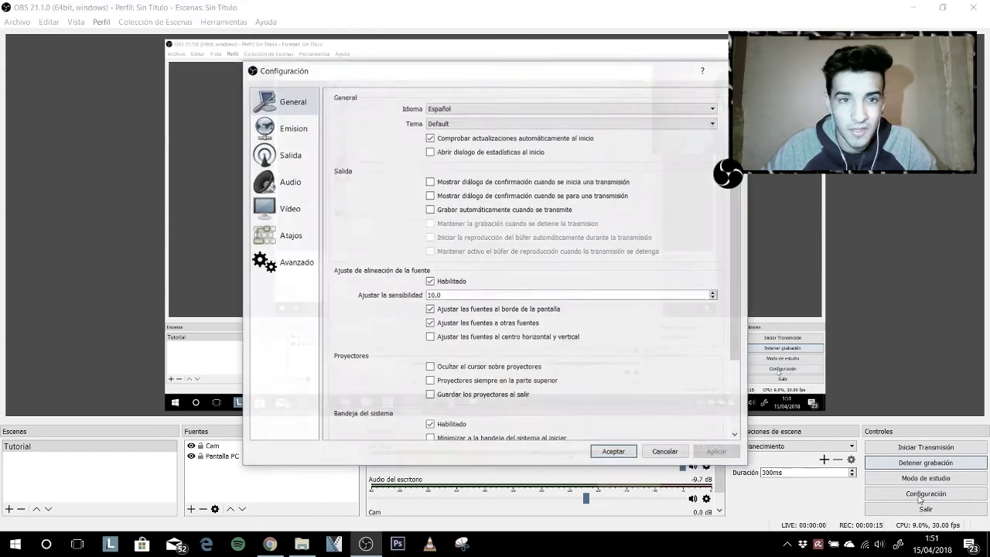
pyautogui.click(290, 129)
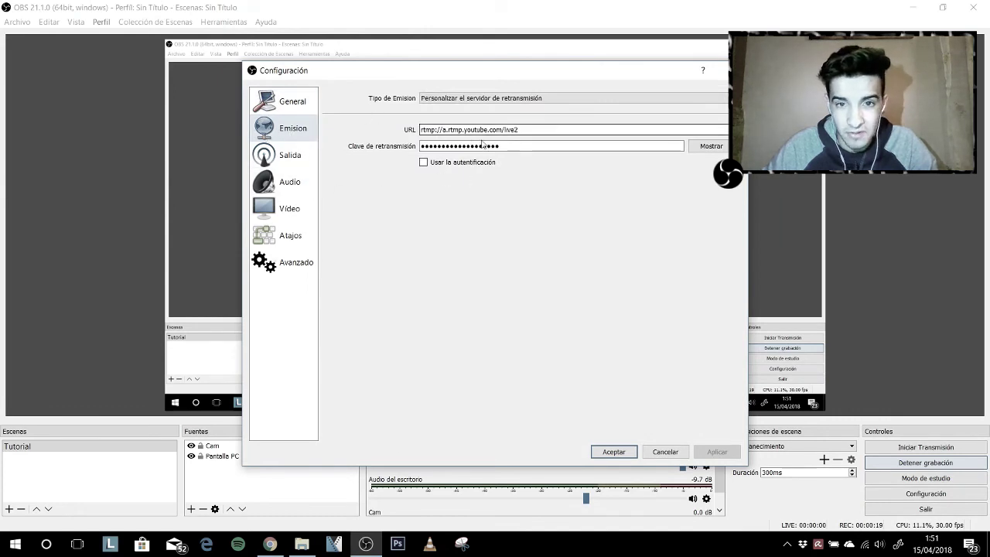
pyautogui.click(290, 155)
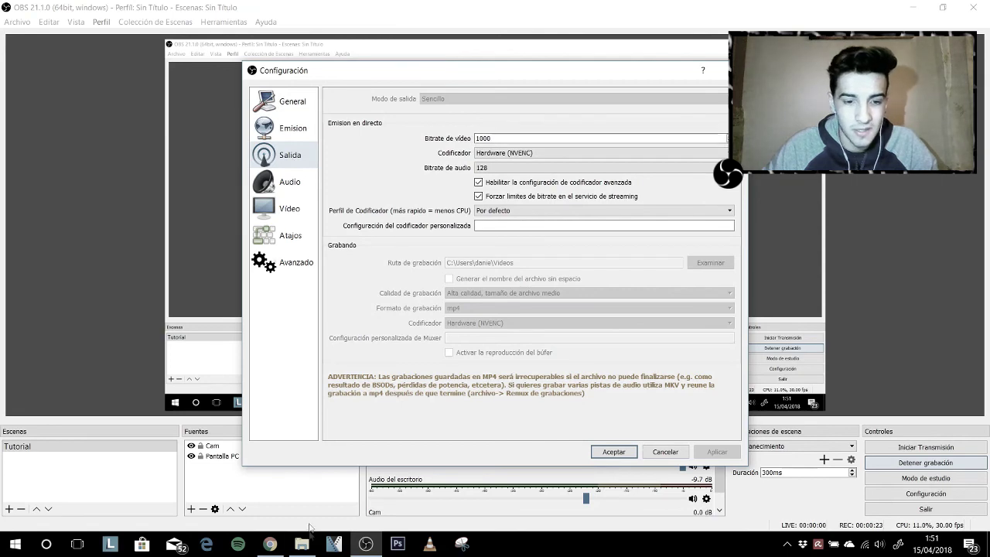
# Check the upload speed in the Movistar test in Chrome and set the OBS video bitrate to 700
pyautogui.click(270, 544)
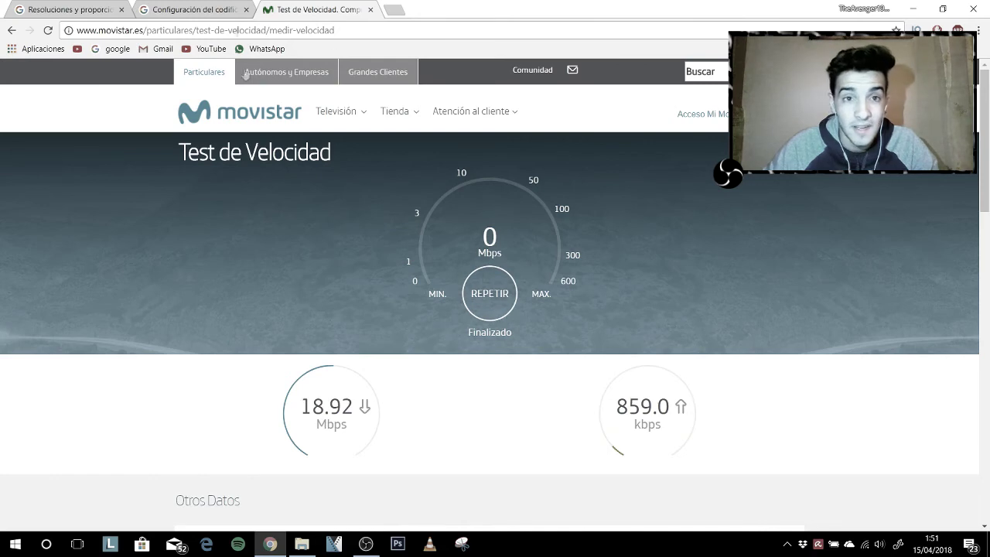
pyautogui.click(366, 543)
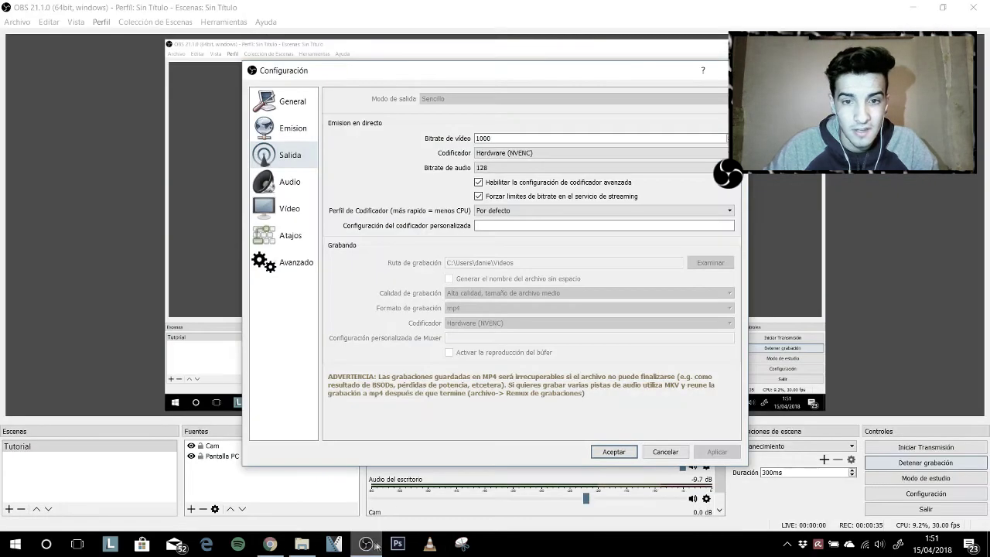
pyautogui.click(490, 138)
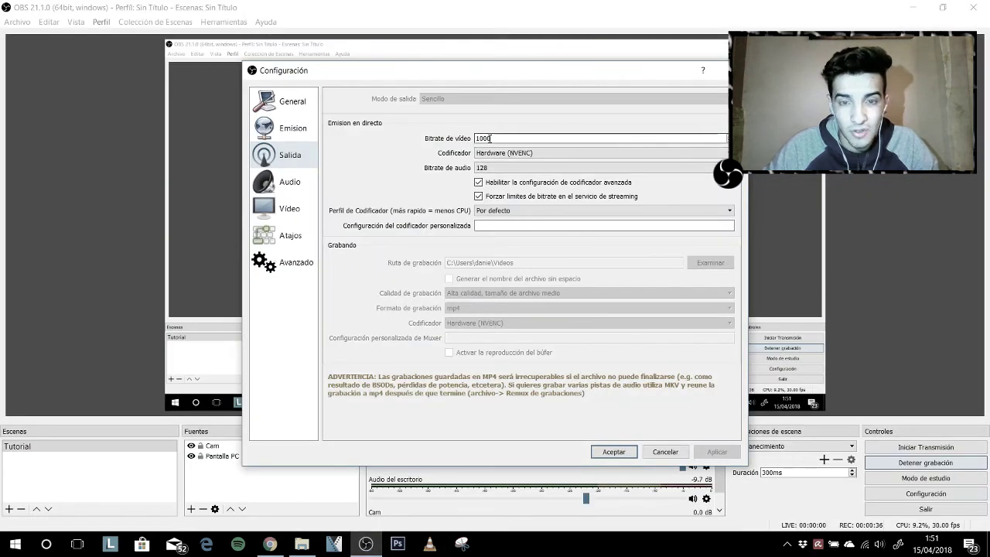
pyautogui.doubleClick(493, 137)
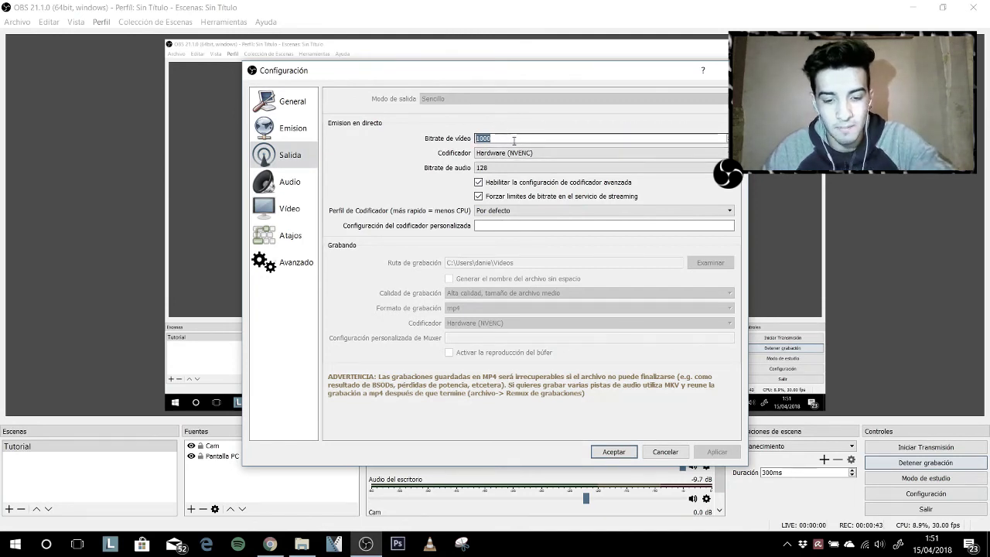
pyautogui.write('700')
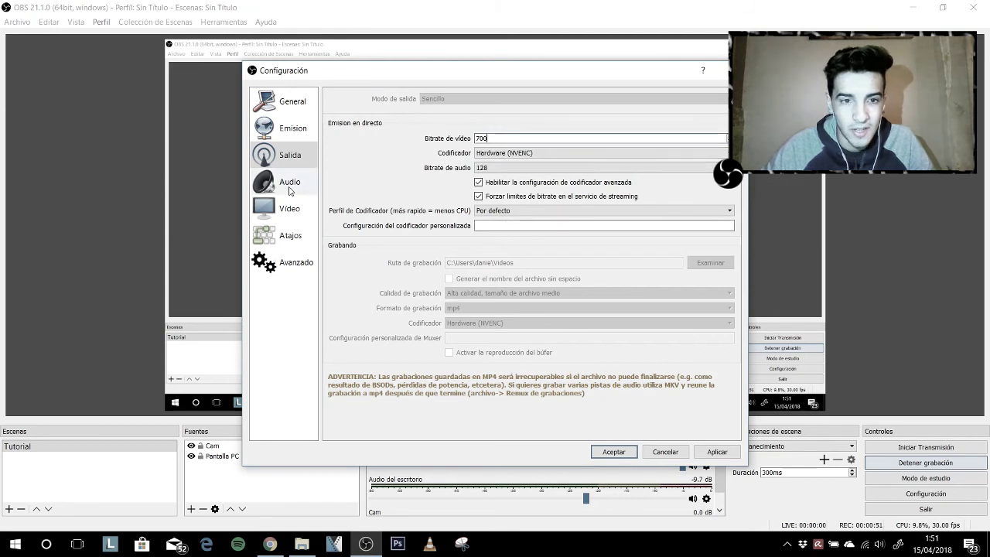
# Review the Vídeo output resolution and the Salida bitrate, and compare them with YouTube's 720p and 480p entries in Chrome
pyautogui.click(294, 212)
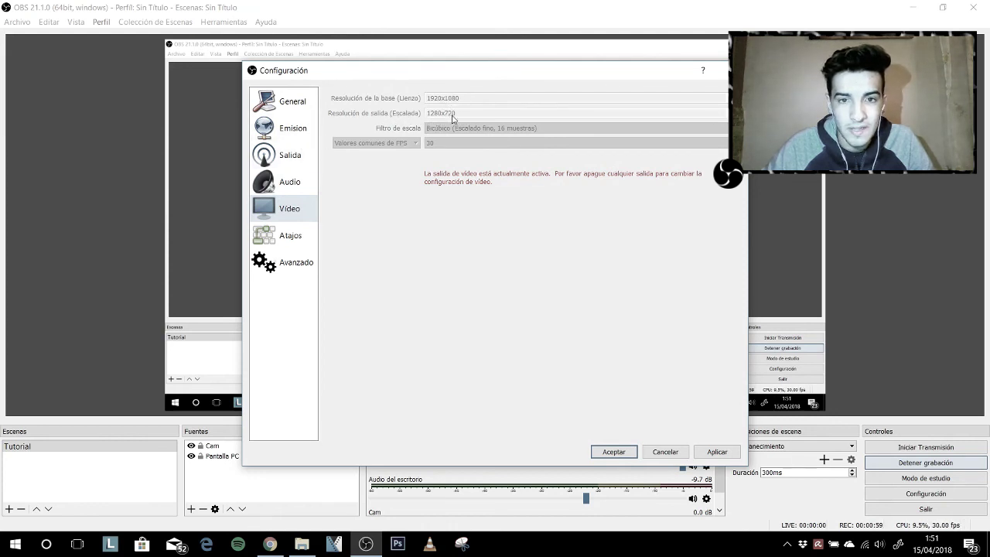
pyautogui.click(290, 154)
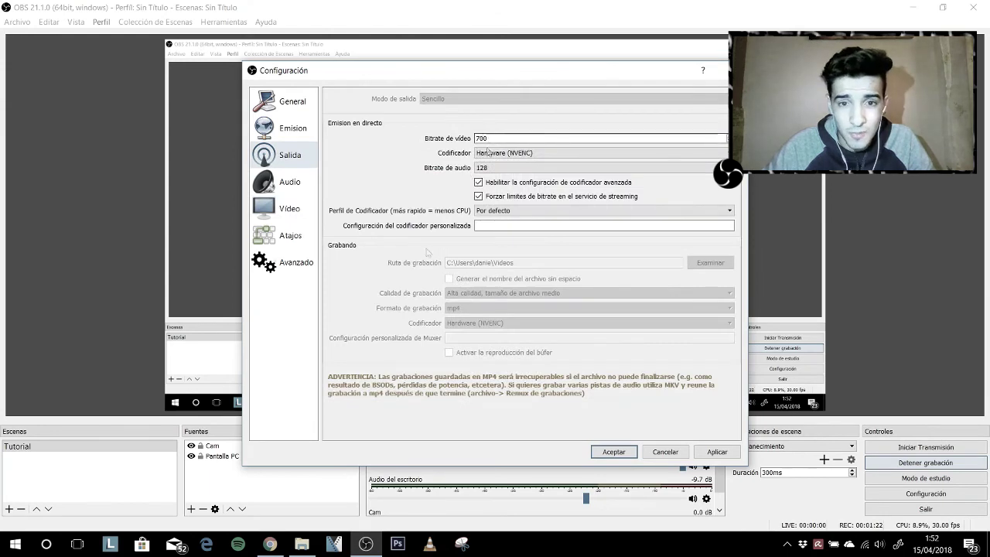
pyautogui.click(270, 544)
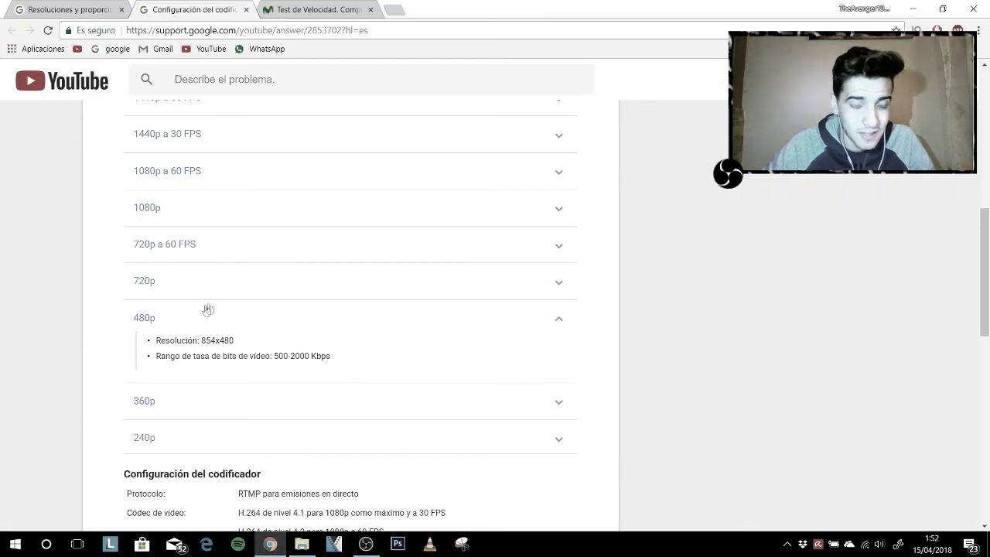
pyautogui.click(143, 292)
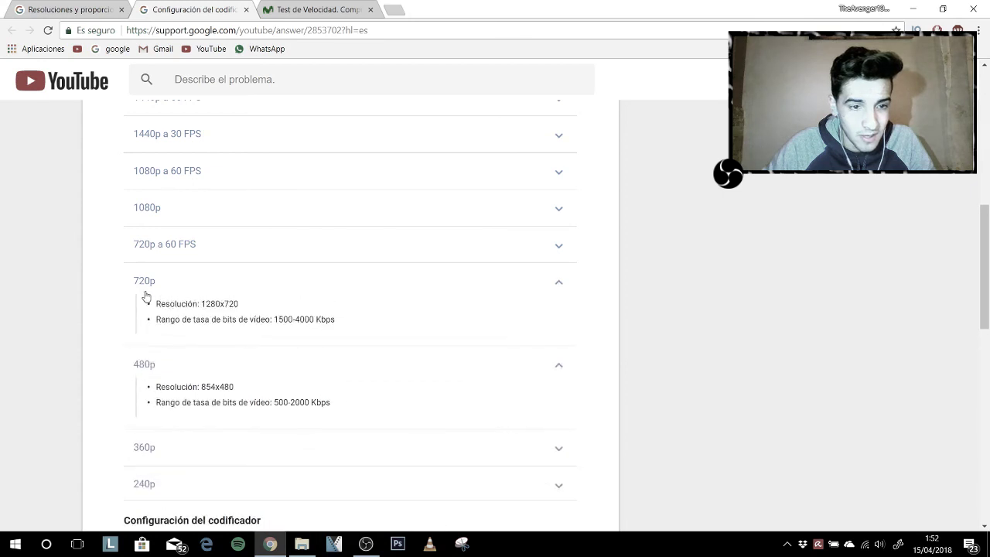
pyautogui.click(144, 285)
pyautogui.click(143, 315)
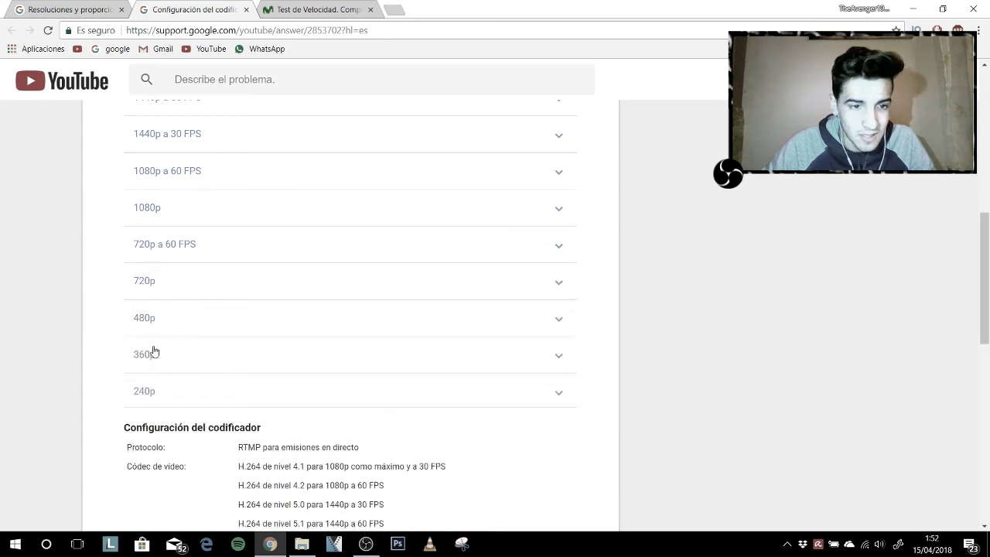
pyautogui.click(143, 320)
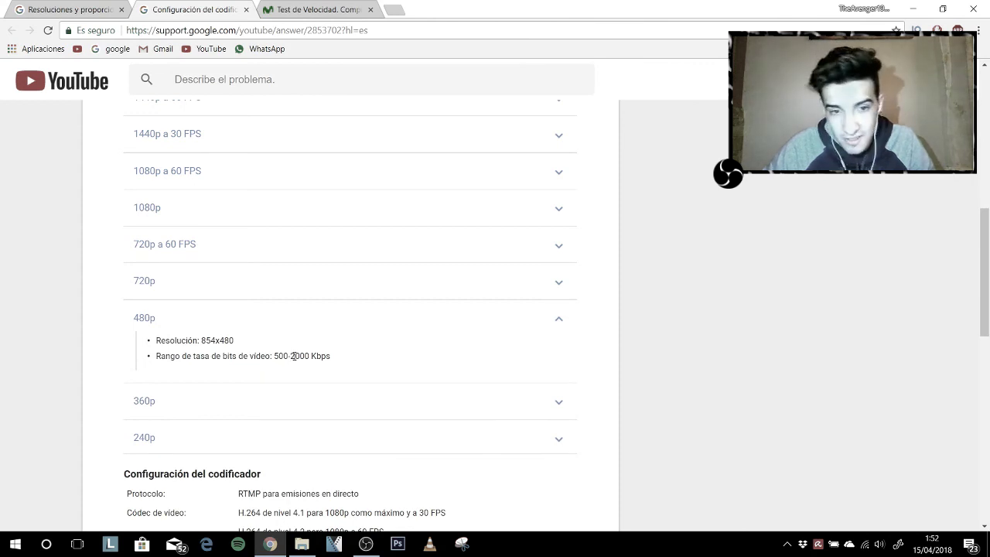
# Return to OBS, recheck the Vídeo resolutions and the Salida bitrate, and close the configuration
pyautogui.click(366, 544)
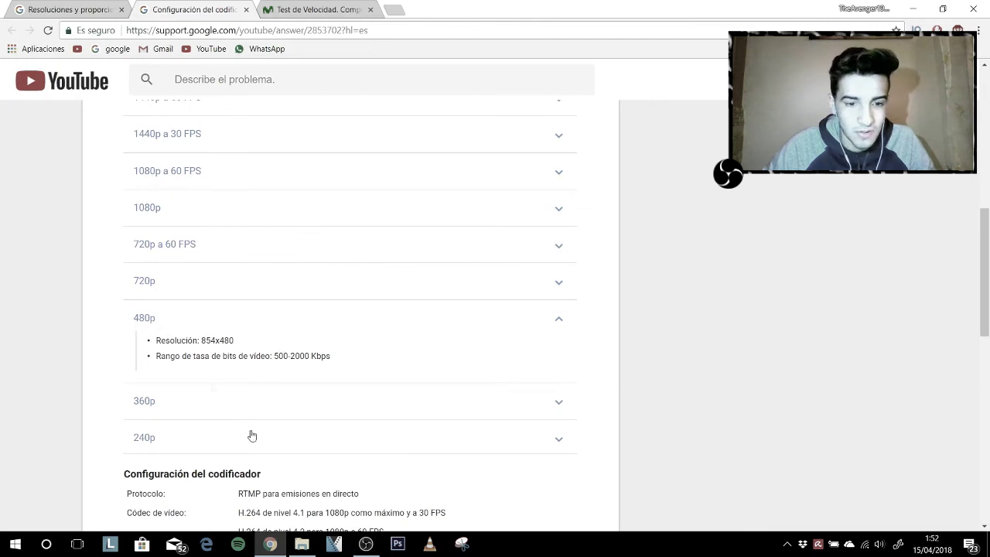
pyautogui.click(366, 544)
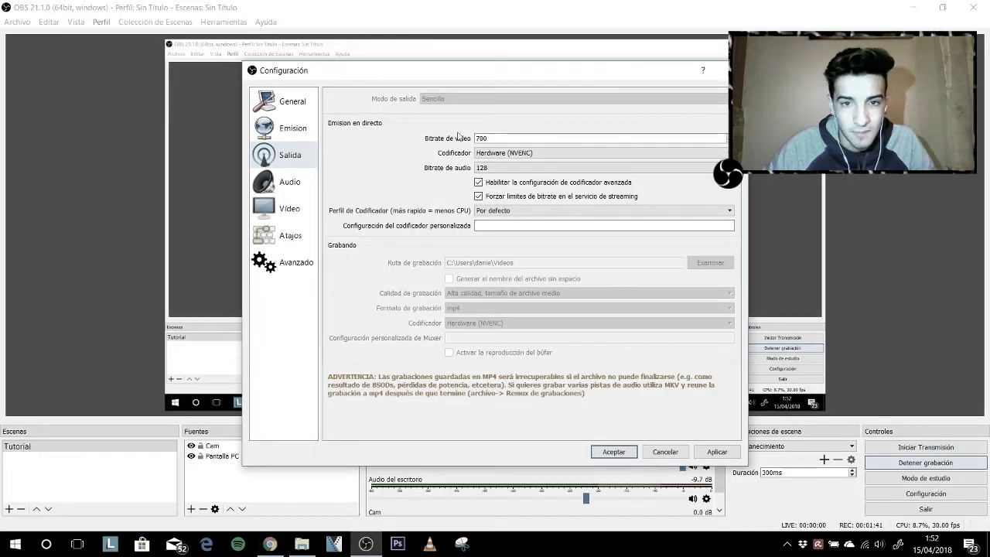
pyautogui.click(287, 208)
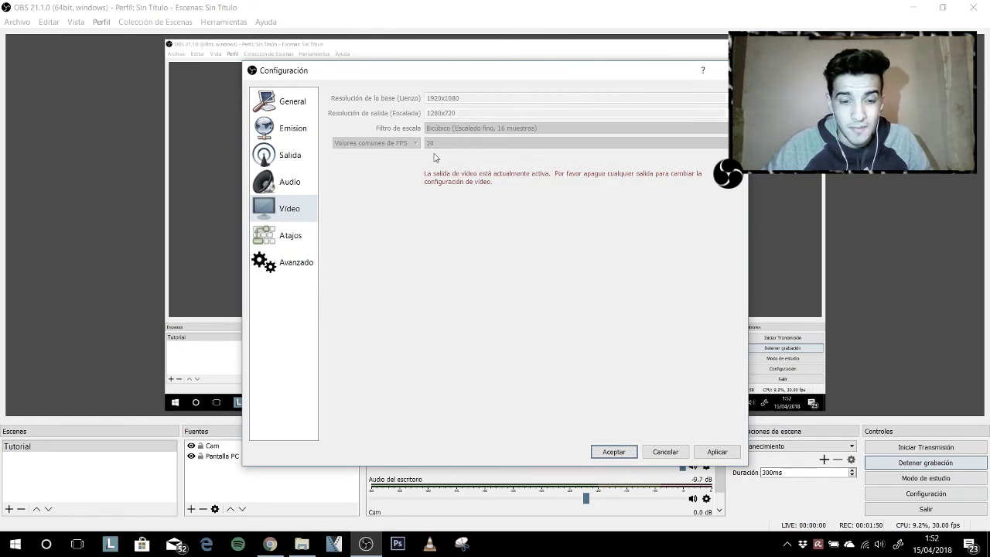
pyautogui.click(281, 158)
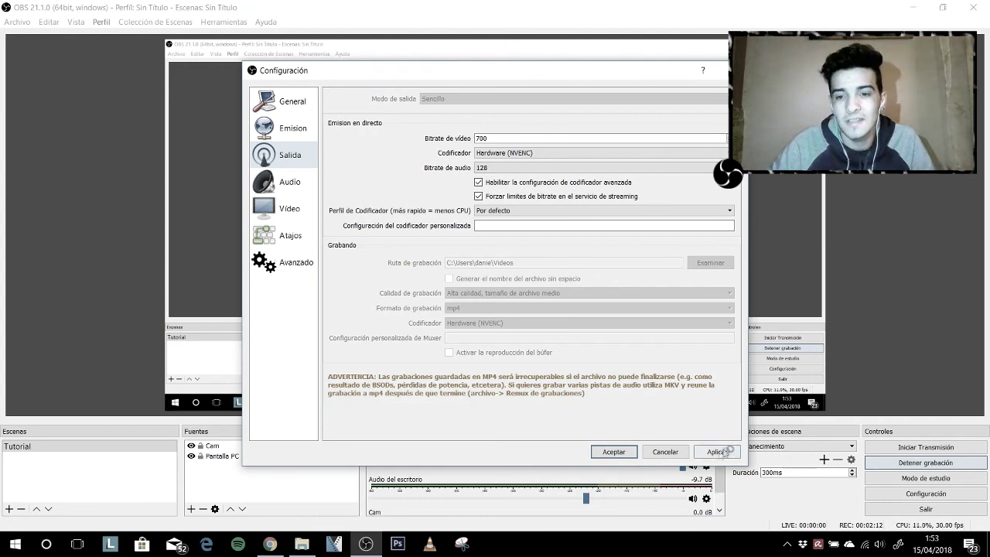
pyautogui.click(732, 70)
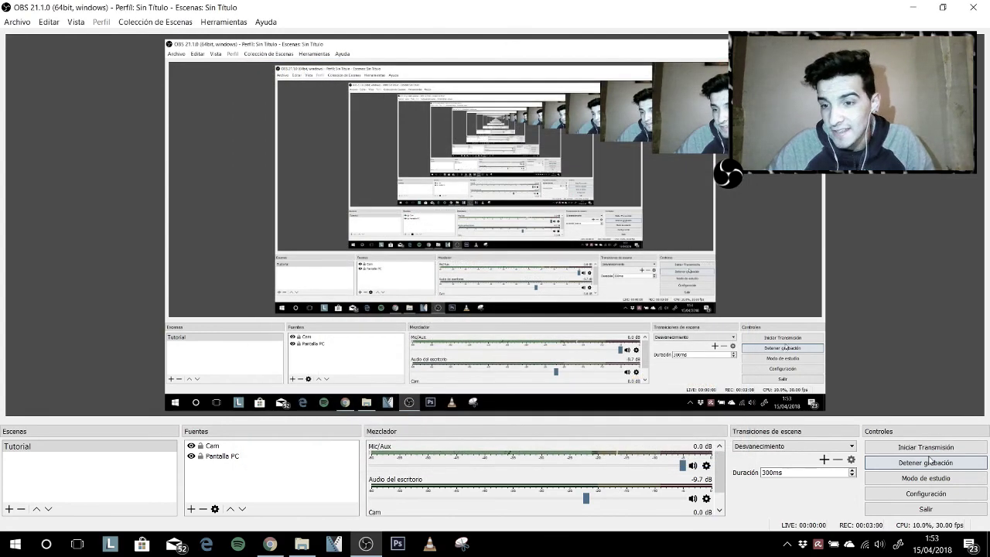